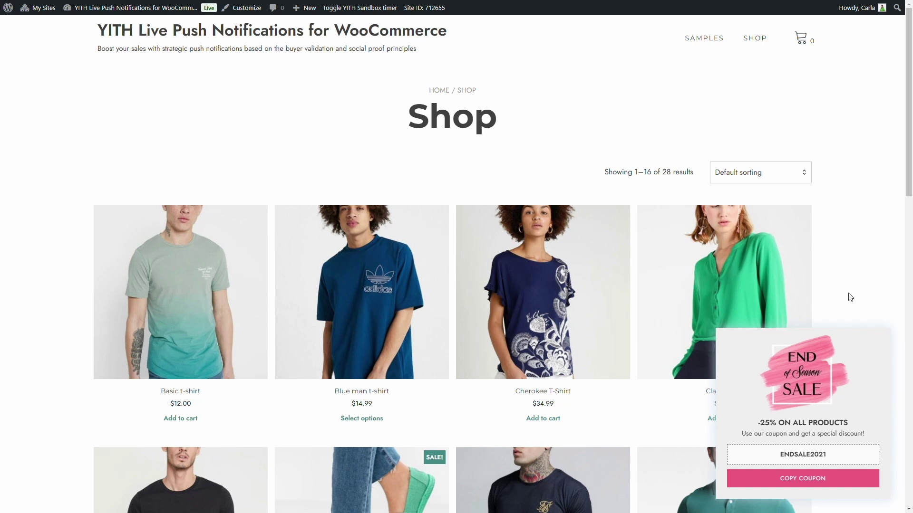
- Look through the shop page's products to see the push notifications displayed over them
scroll(849, 297, down, 7)
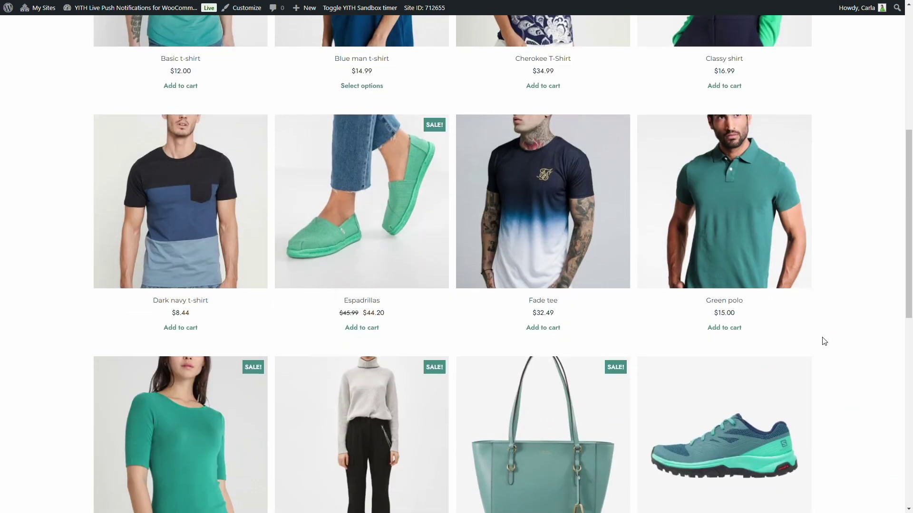
click(553, 181)
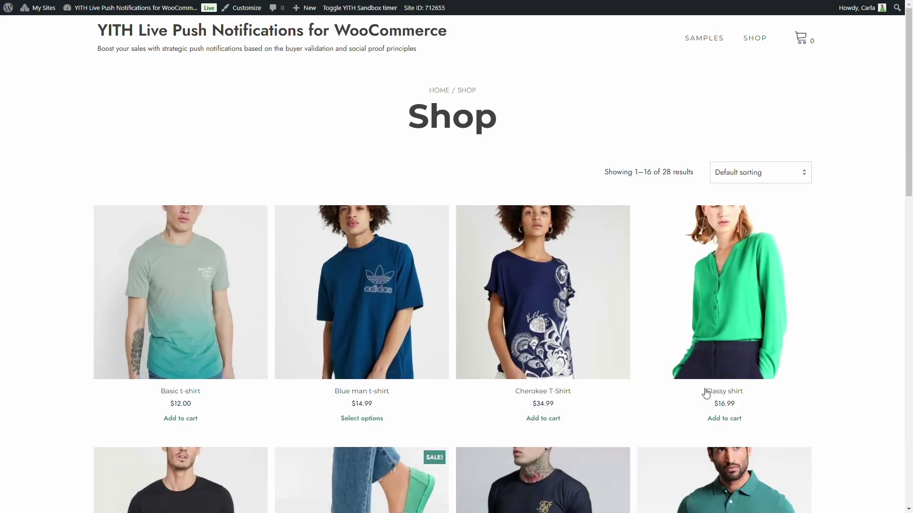
scroll(705, 393, down, 3)
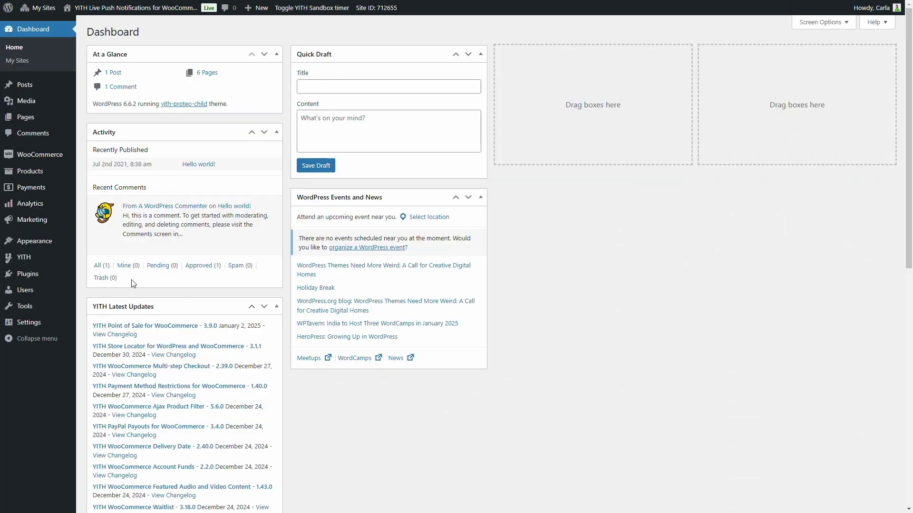
- Open the YITH Live Push Notifications list in the site administration
mouse_move(61, 262)
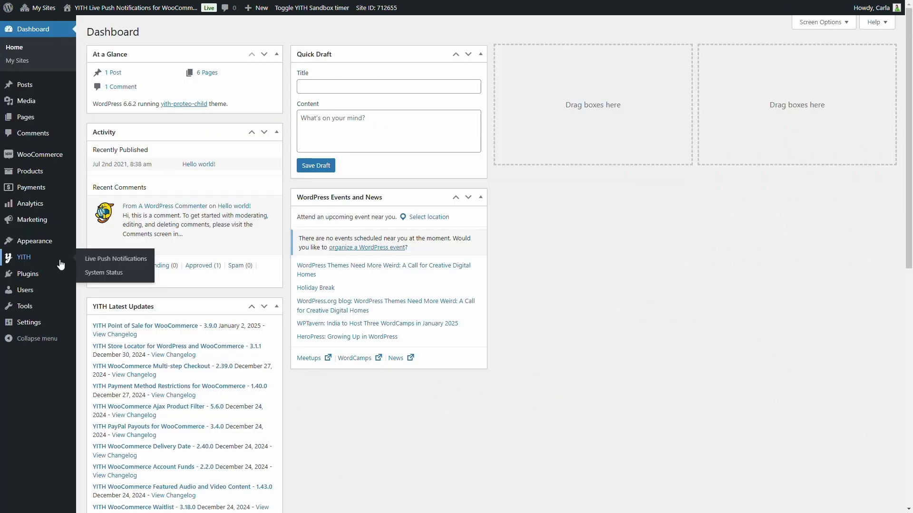
click(91, 261)
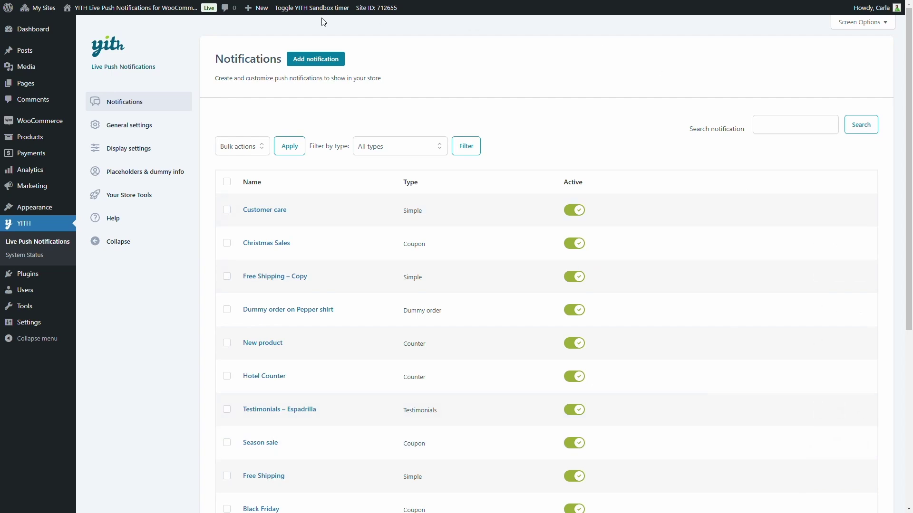
- Deactivate the Customer care notification in the list and activate it again
click(107, 242)
click(99, 229)
click(574, 210)
click(580, 215)
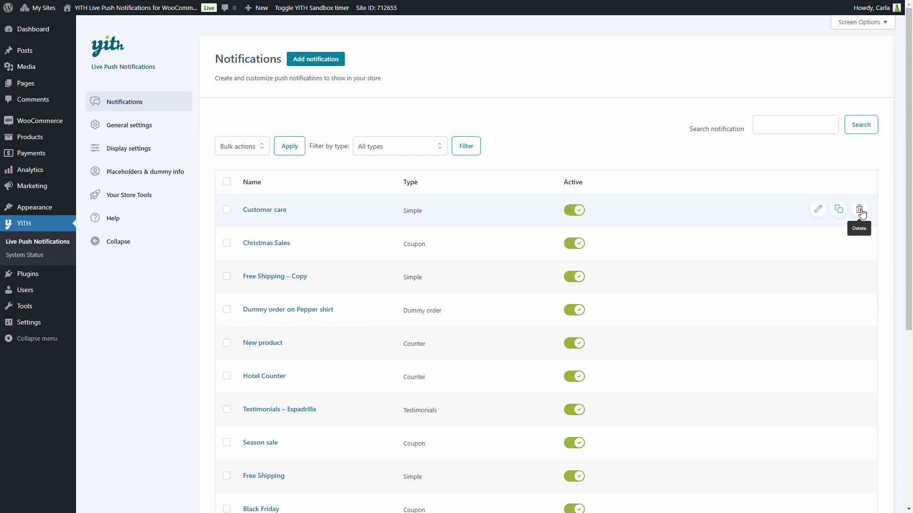
- Examine the notification list's bulk actions and type filters, and the notification types that can be added
click(236, 148)
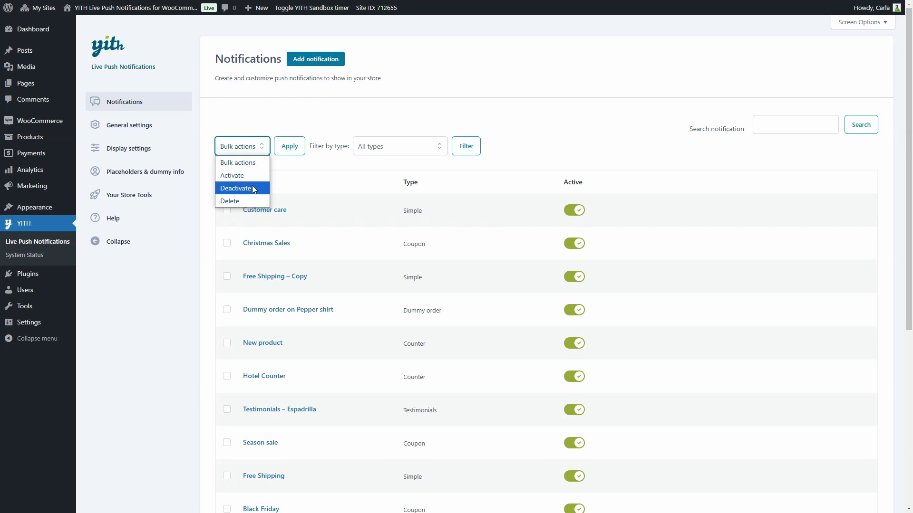
click(259, 157)
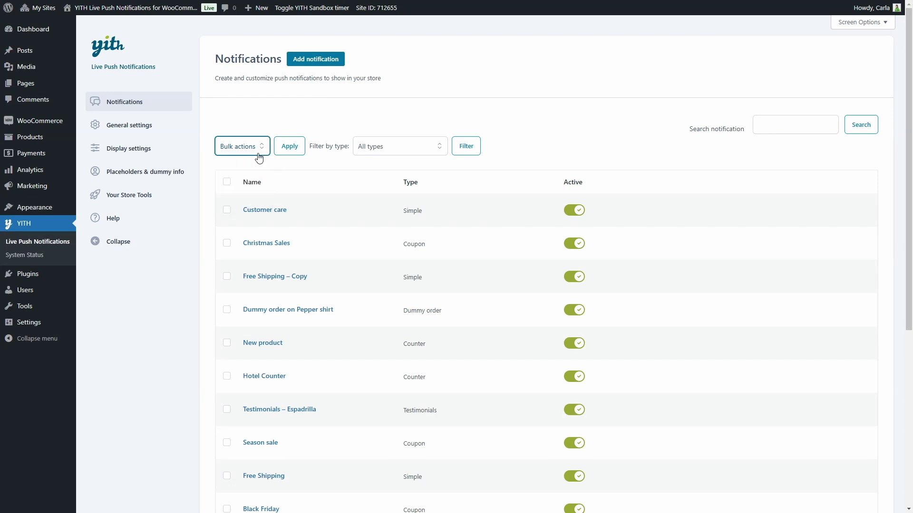
click(397, 153)
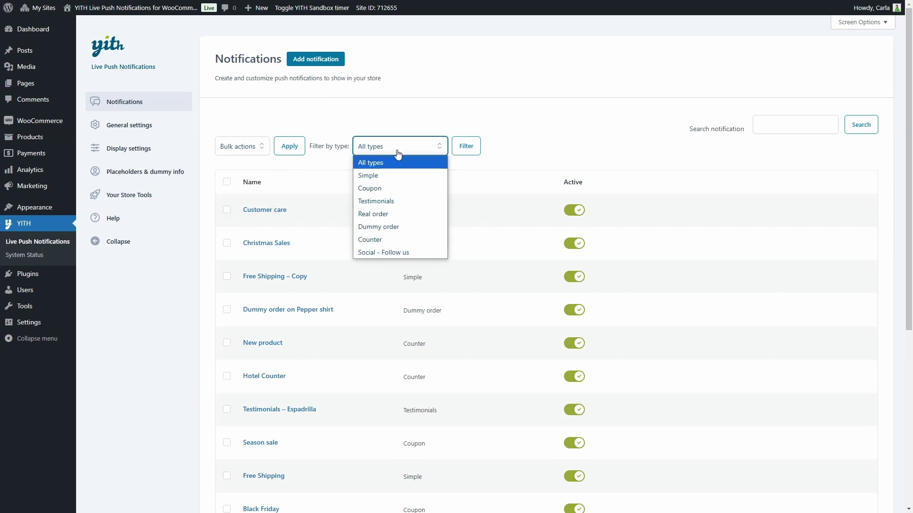
click(398, 153)
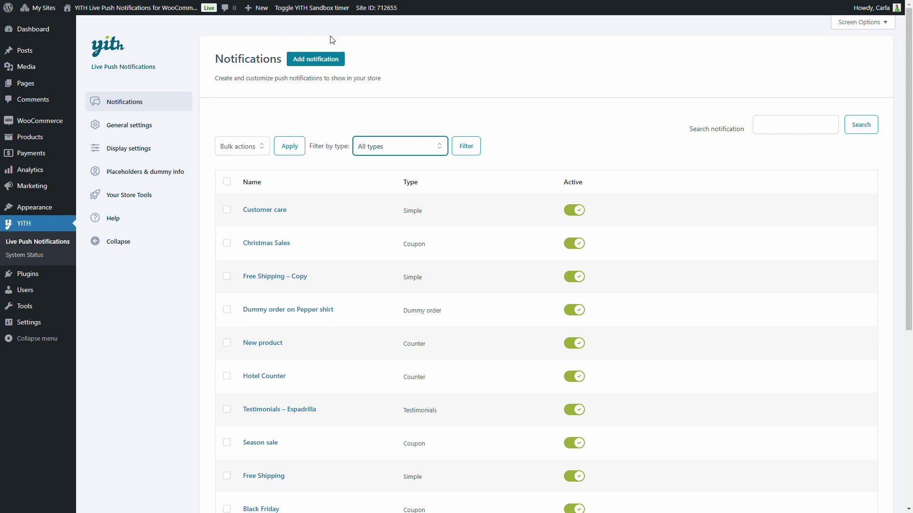
click(320, 67)
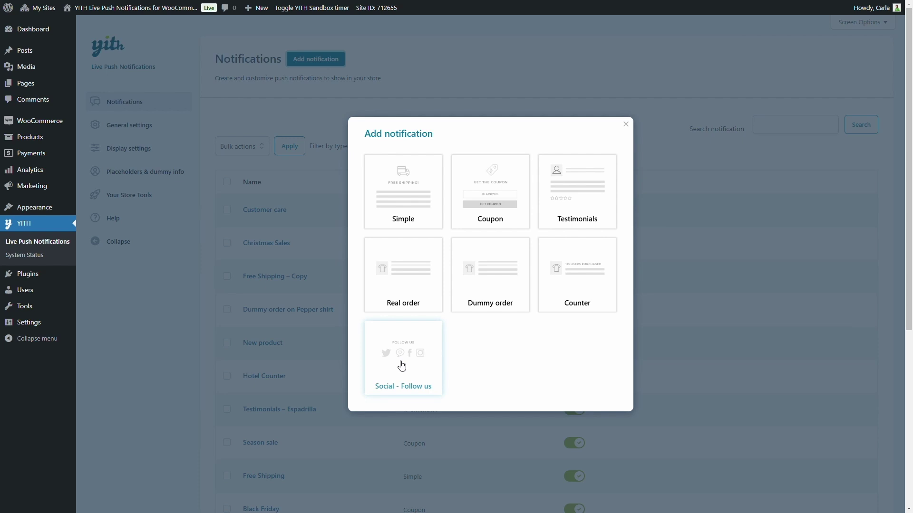
click(625, 125)
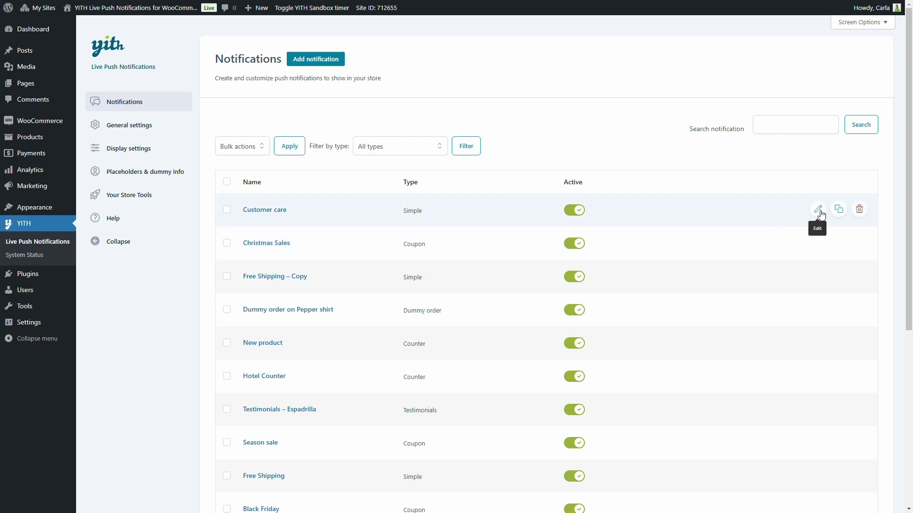
- Open the Customer care notification for editing
click(266, 211)
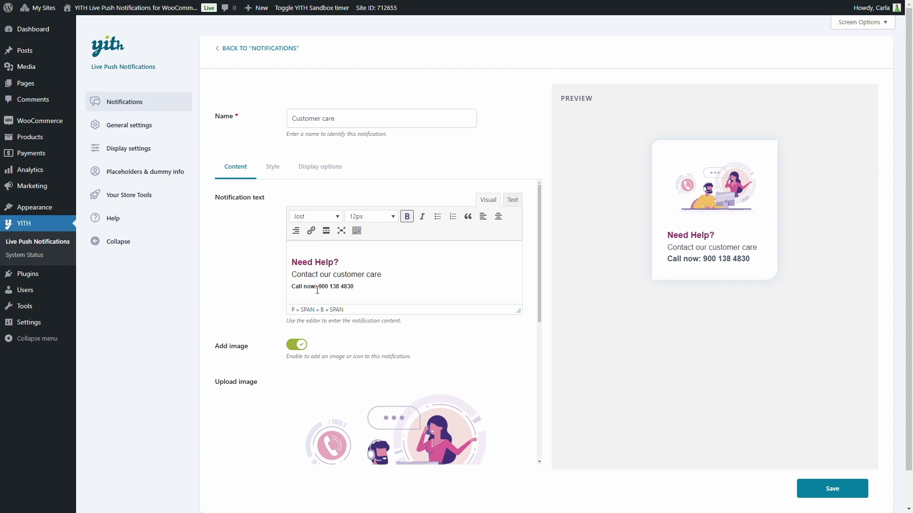
- Try italics on the "Need Help?" heading of the notification text and remove them again
drag(297, 258, 366, 249)
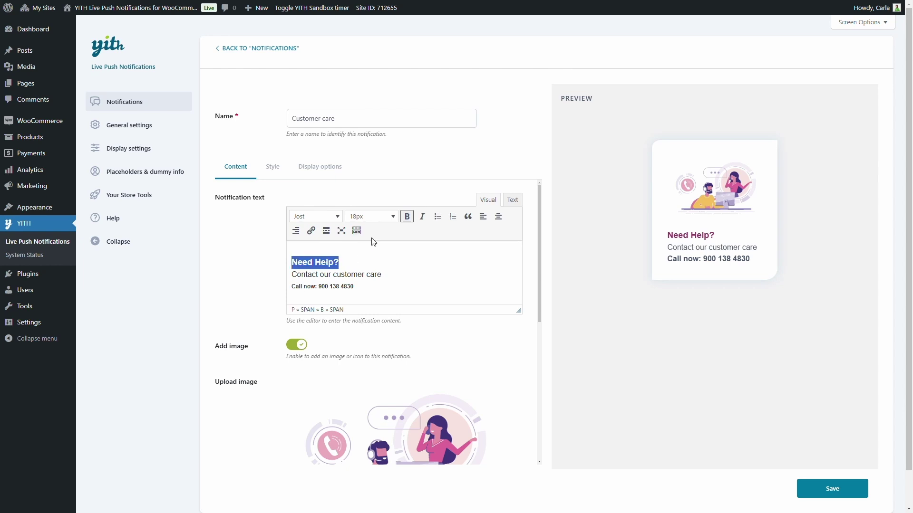
click(421, 216)
click(381, 269)
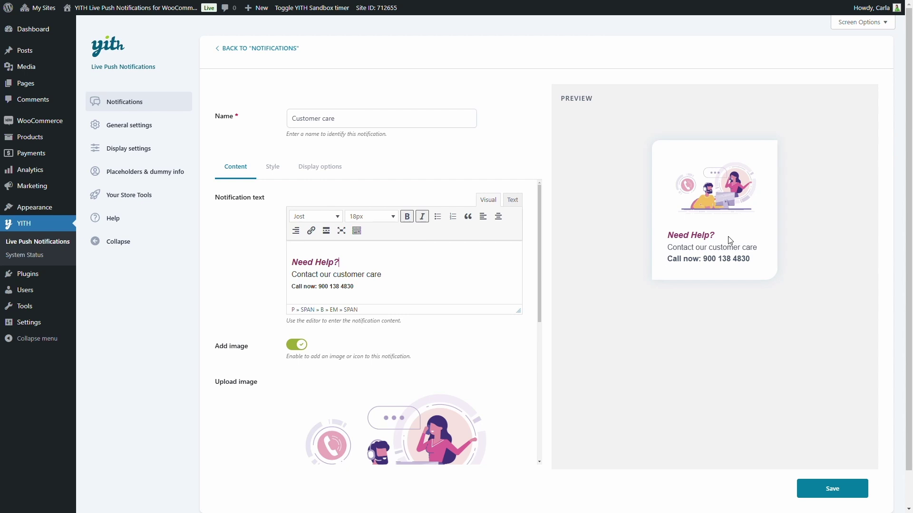
drag(339, 262, 292, 263)
click(423, 218)
click(481, 255)
- Set the notification's image position to Under the text and its image alignment to Center
scroll(536, 310, down, 2)
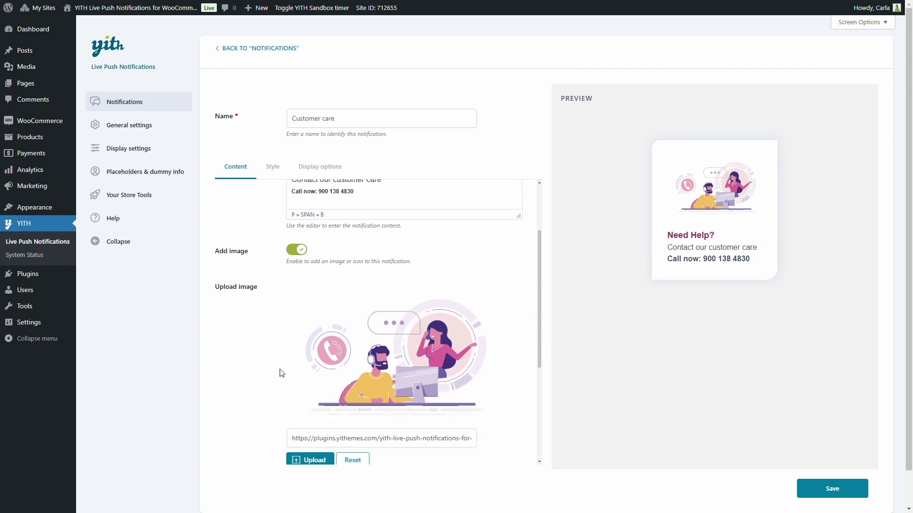
scroll(525, 309, down, 3)
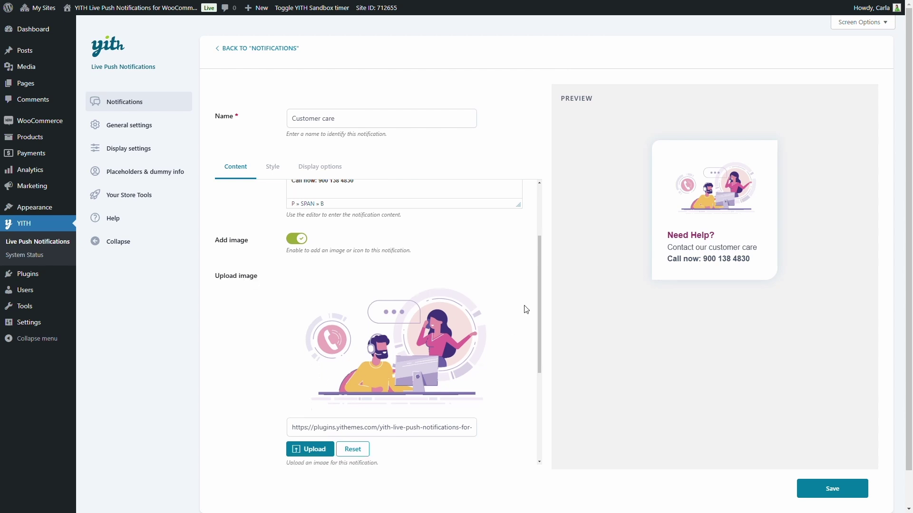
scroll(525, 309, down, 1)
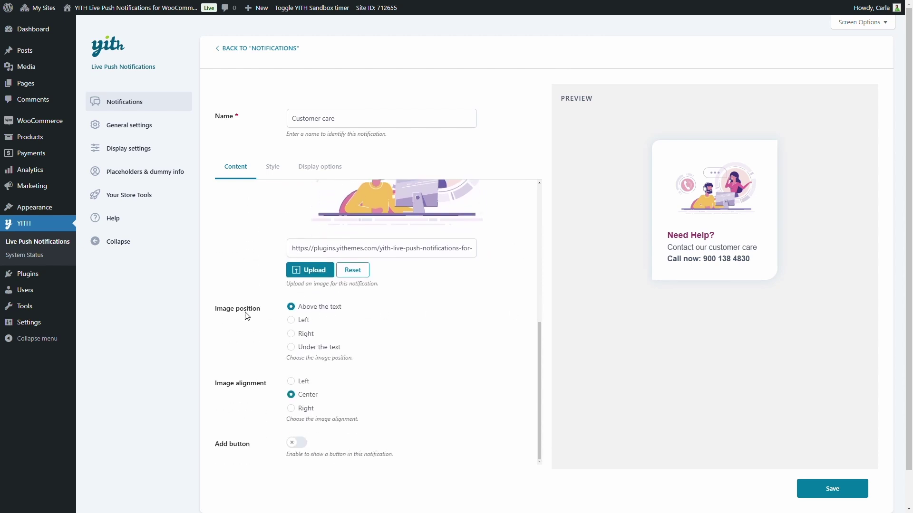
click(314, 351)
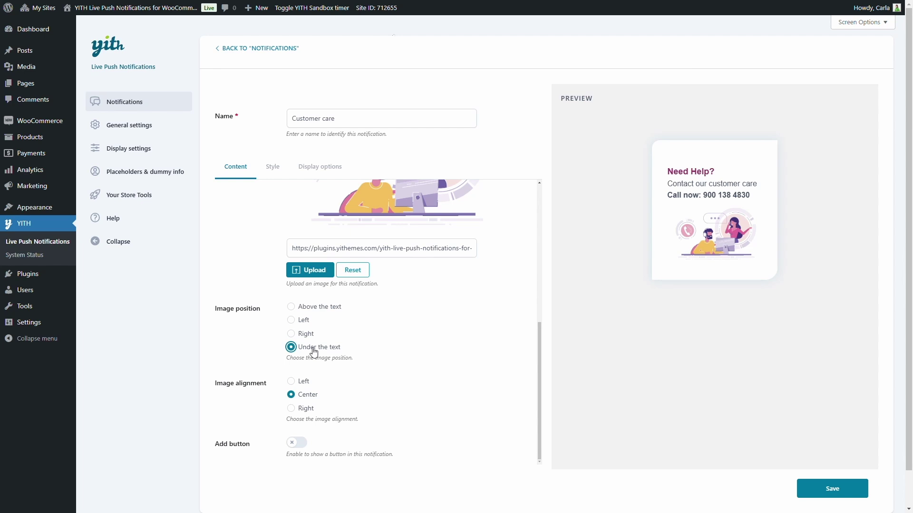
click(312, 384)
click(310, 396)
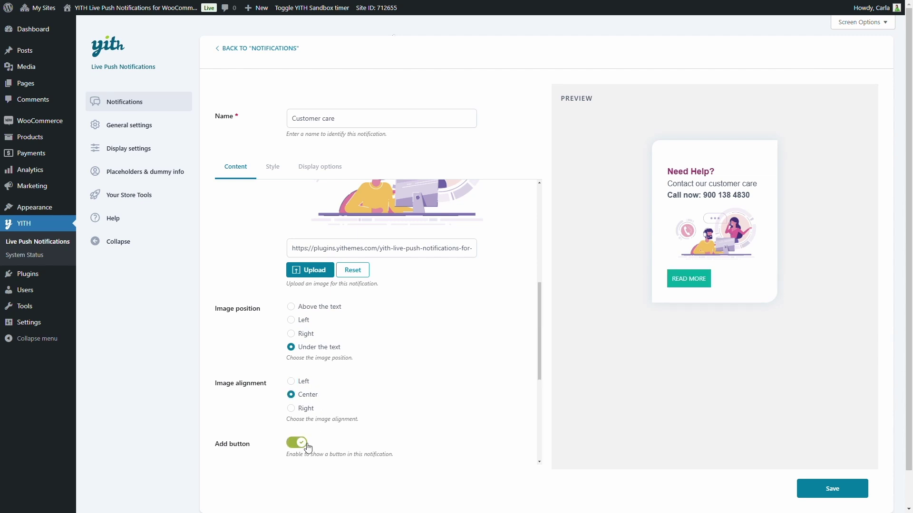
- Try adding a button labelled "Or email us" to the notification and disable it again
scroll(374, 402, down, 4)
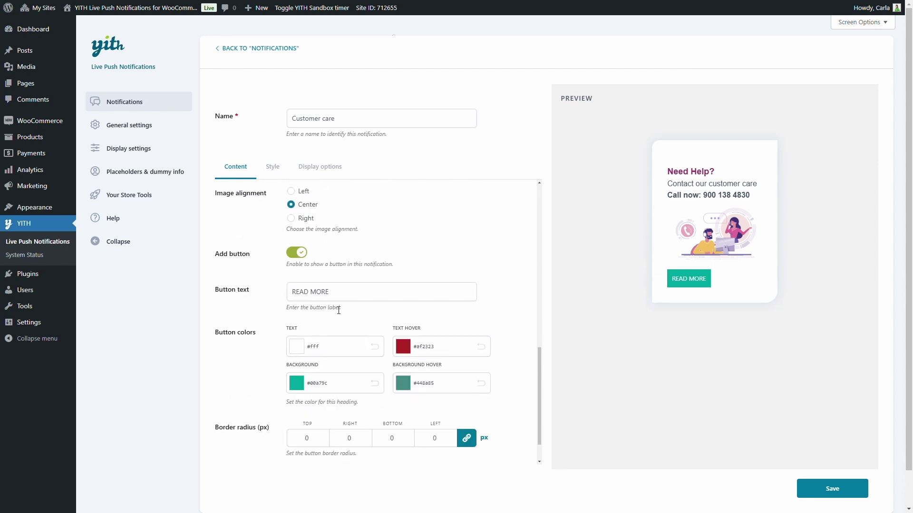
scroll(328, 300, down, 3)
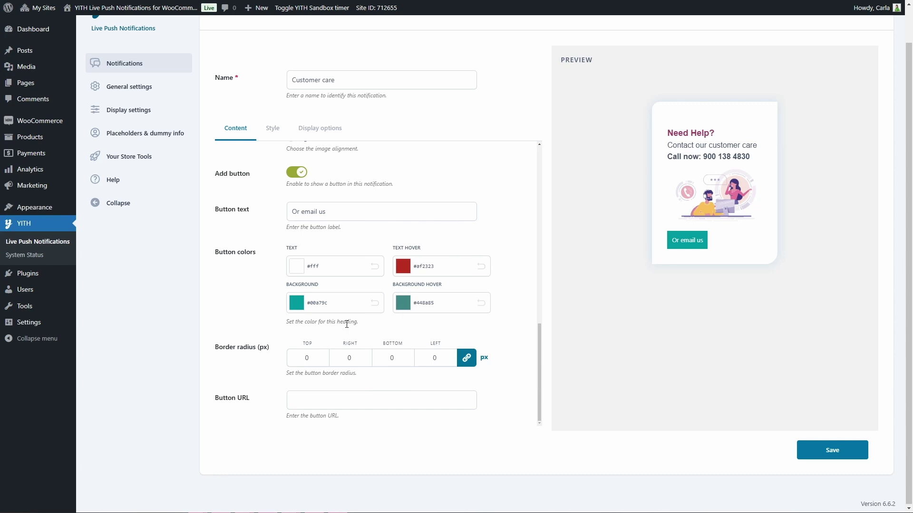
click(296, 172)
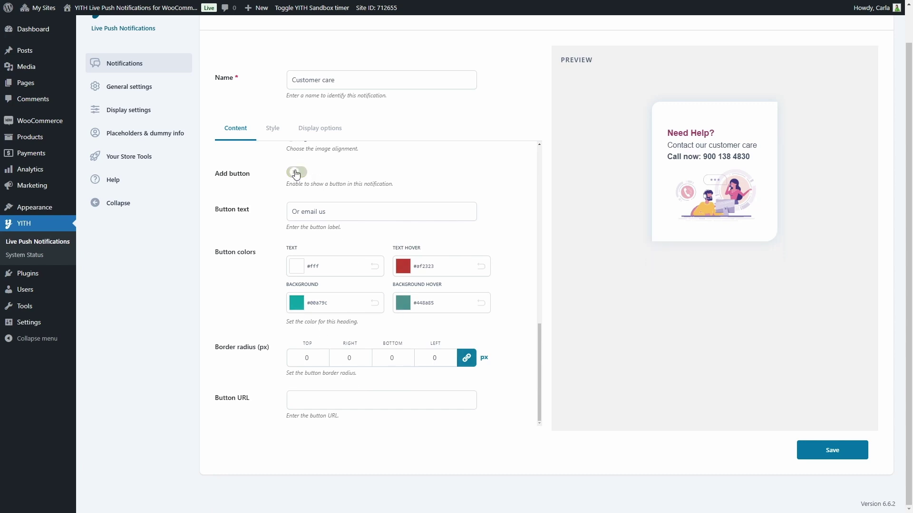
- Review the notification's style settings, switching the background image option on and off again
click(274, 134)
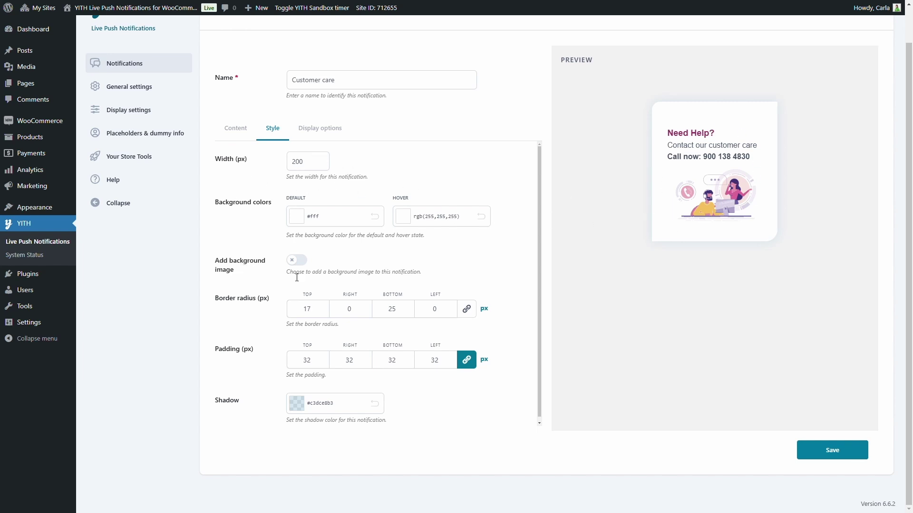
click(301, 262)
click(300, 261)
scroll(359, 333, down, 1)
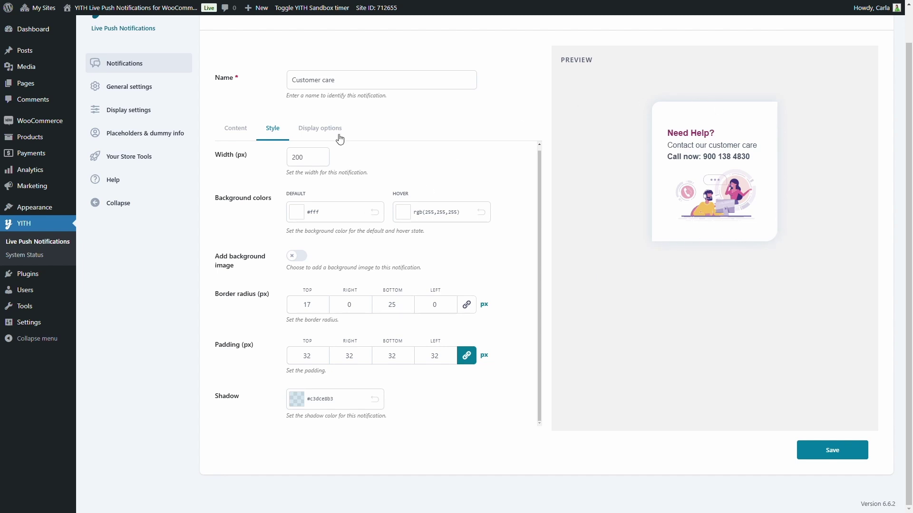
- Override the notification's default display position, keeping Top left as the selected position
click(321, 129)
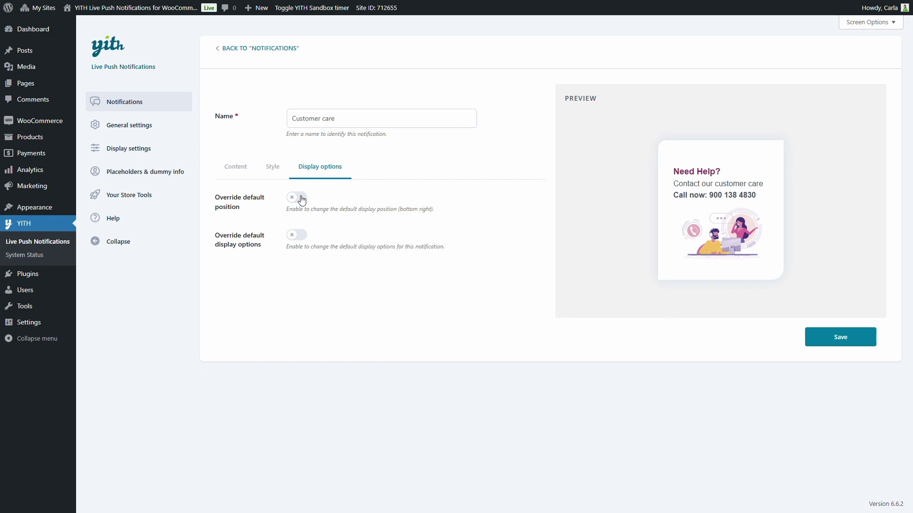
click(303, 198)
click(336, 247)
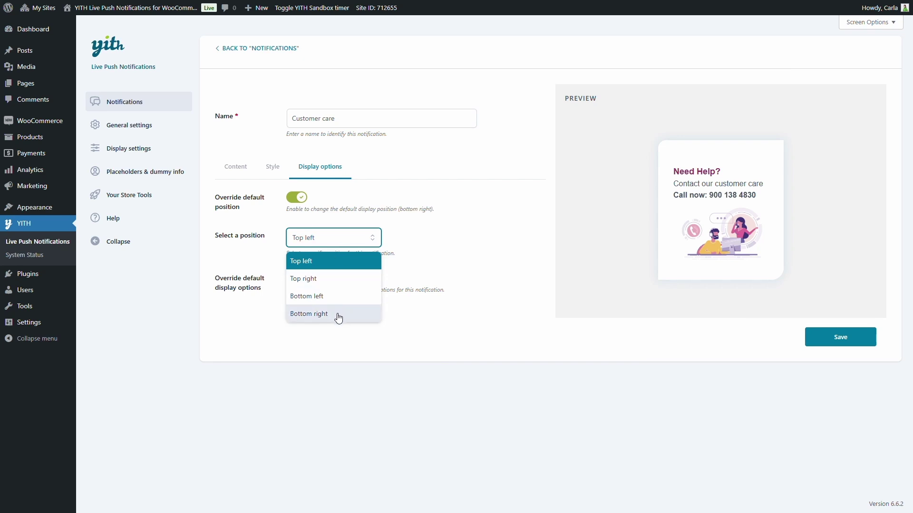
click(339, 238)
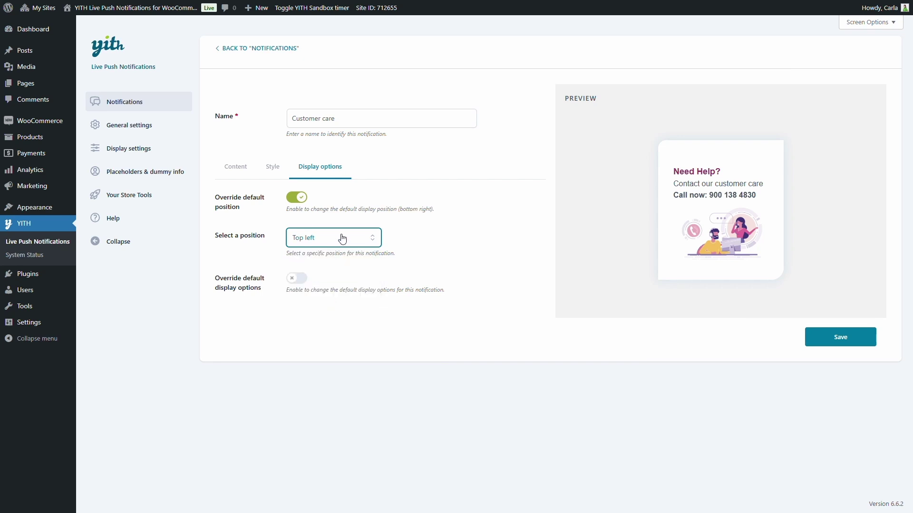
- Override the default display options and enable the additional geolocation filter, leaving its country rule at Hide notification
click(299, 279)
scroll(298, 278, down, 3)
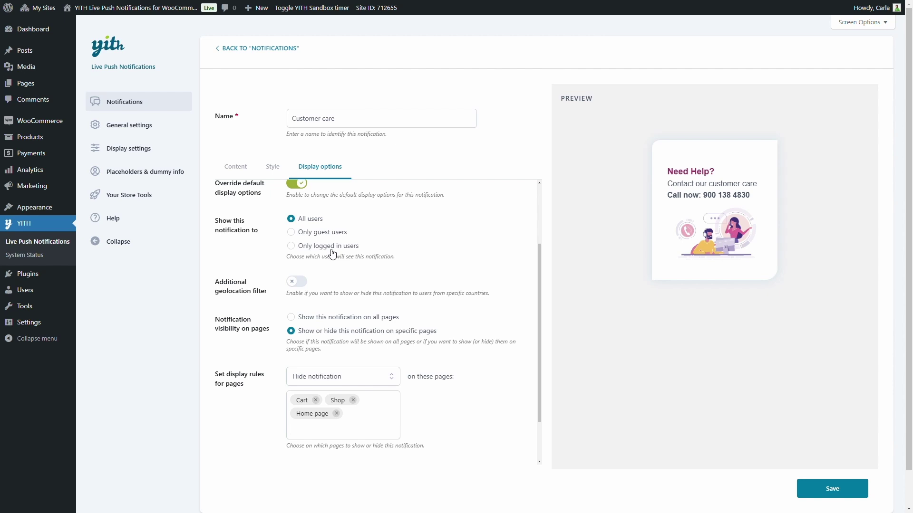
scroll(333, 254, down, 1)
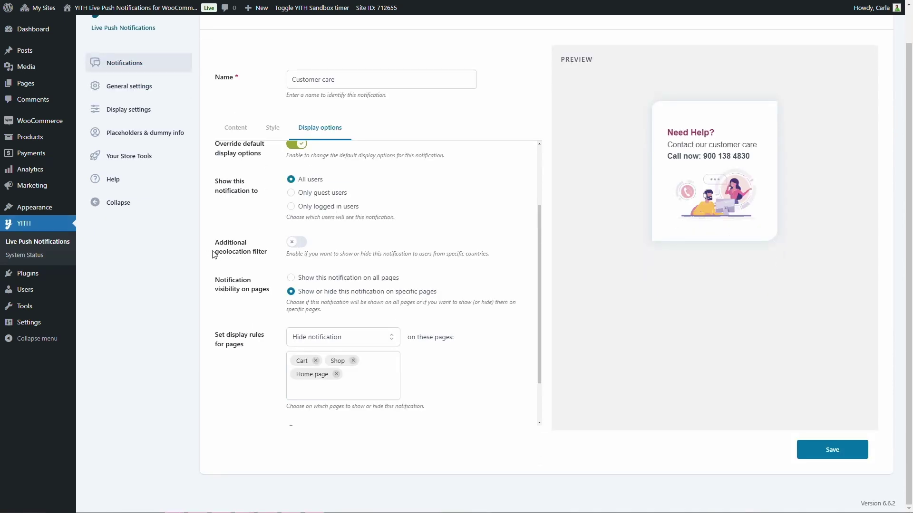
click(297, 243)
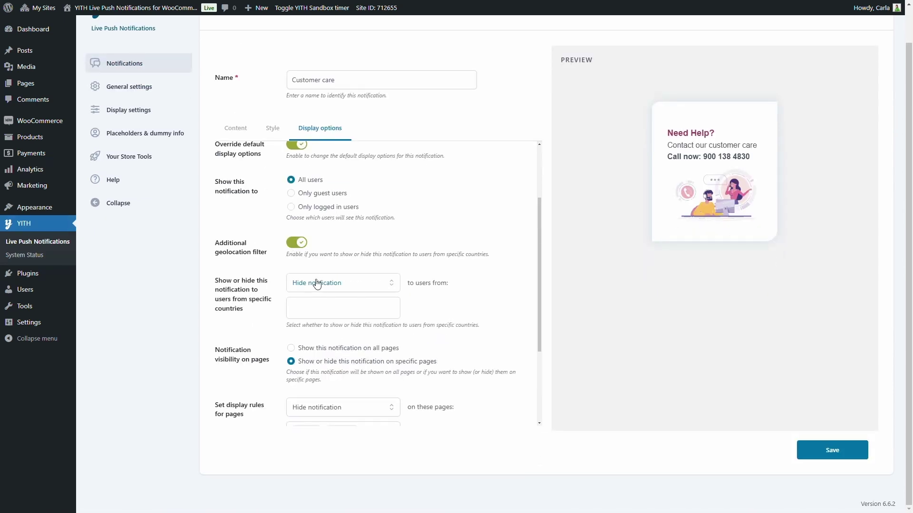
click(332, 284)
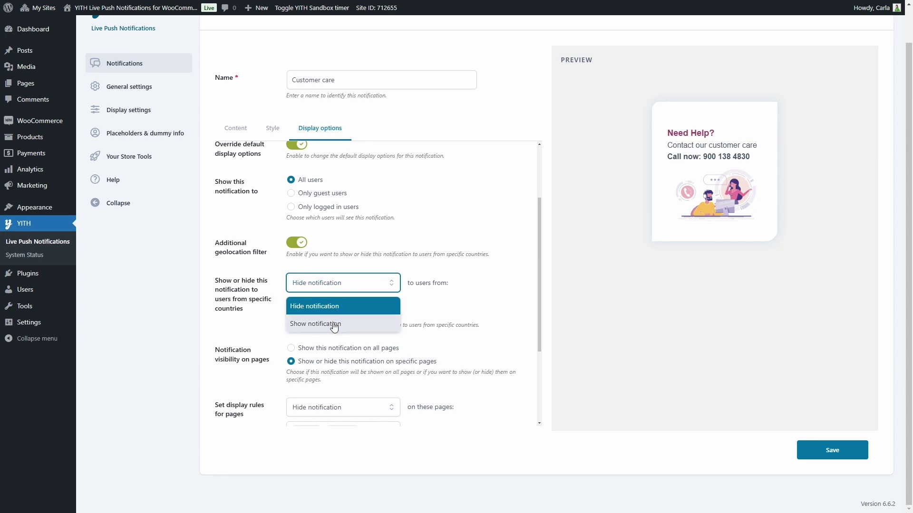
click(342, 275)
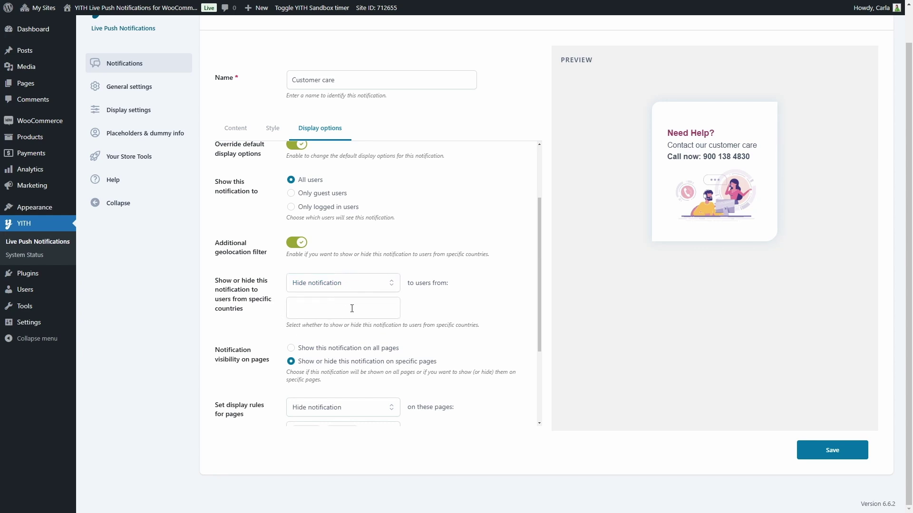
- Set the notification's page visibility to Show this notification on all pages
scroll(325, 266, down, 3)
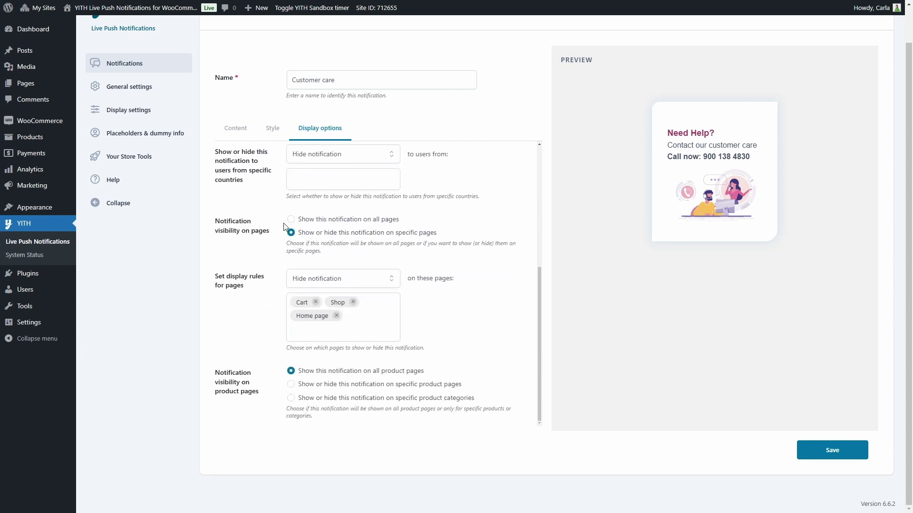
click(290, 219)
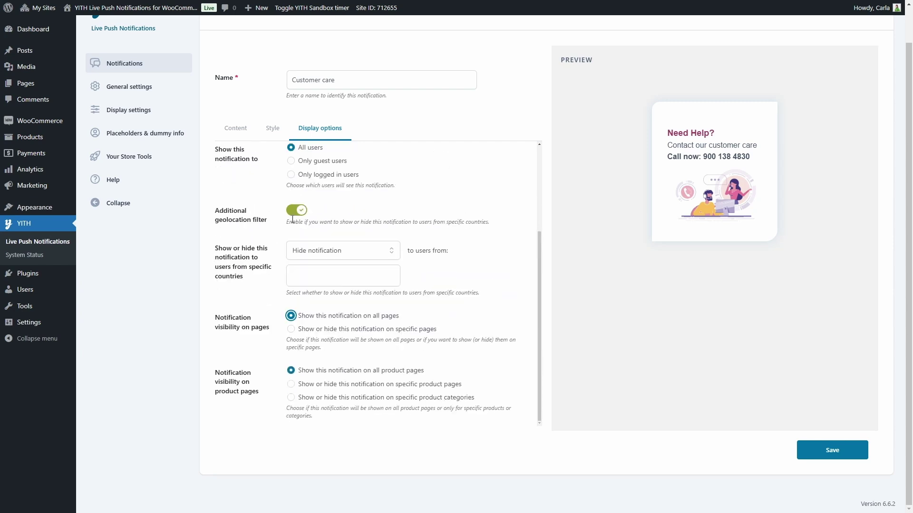
- Set the notification's page visibility to Show or hide this notification on specific pages, keeping the existing Hide notification rule
click(291, 331)
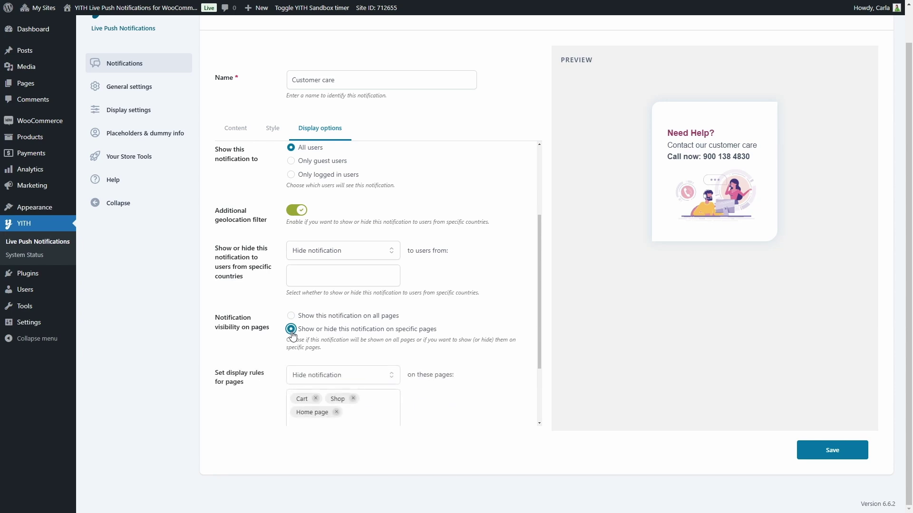
scroll(332, 333, down, 2)
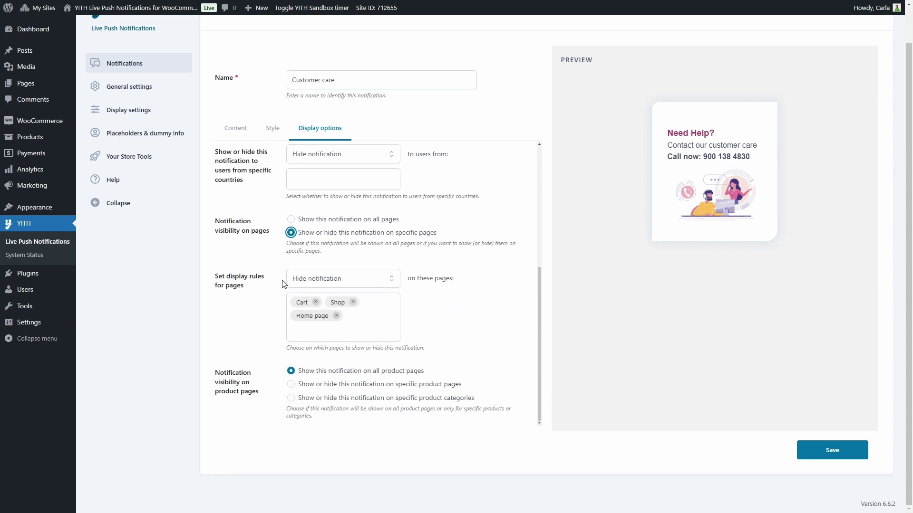
click(356, 311)
- Set the product page visibility to Show or hide this notification on specific product pages, leaving its rule at Show notification
click(380, 385)
scroll(388, 378, down, 2)
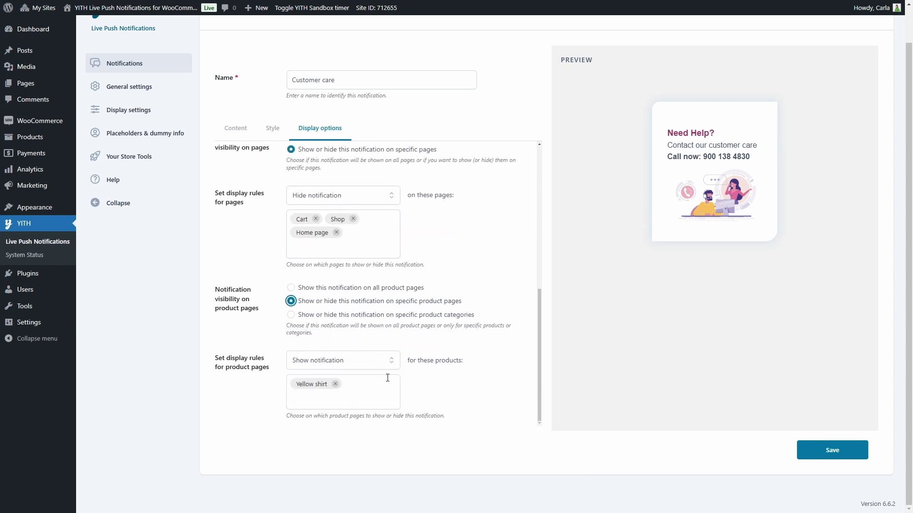
click(359, 366)
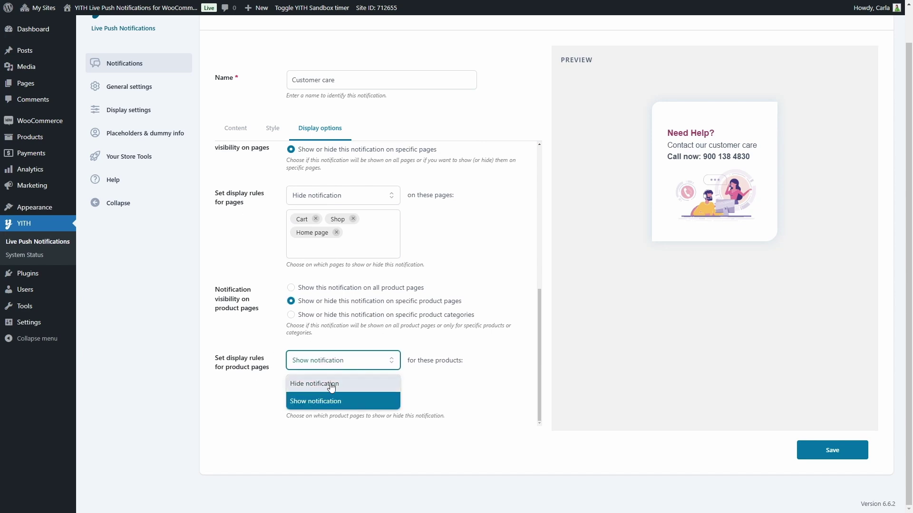
click(416, 398)
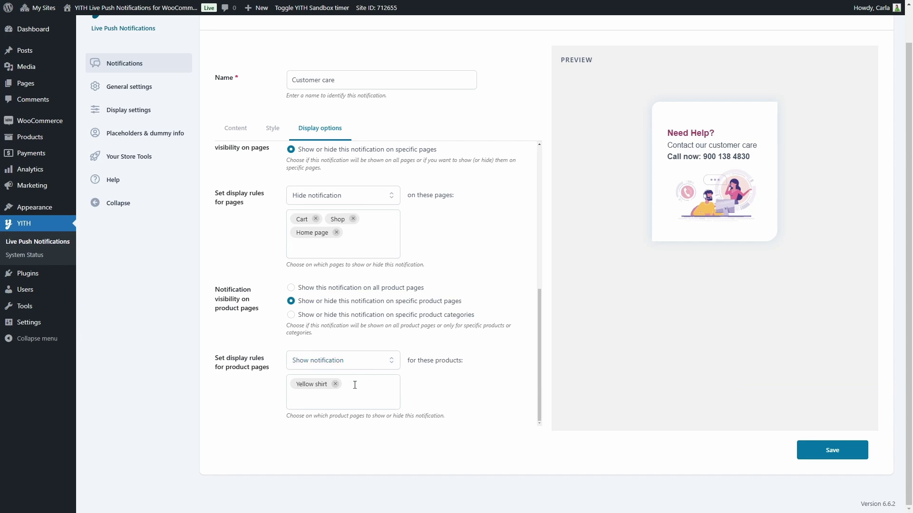
- Switch the product page visibility to specific product categories and open the category selection
click(357, 316)
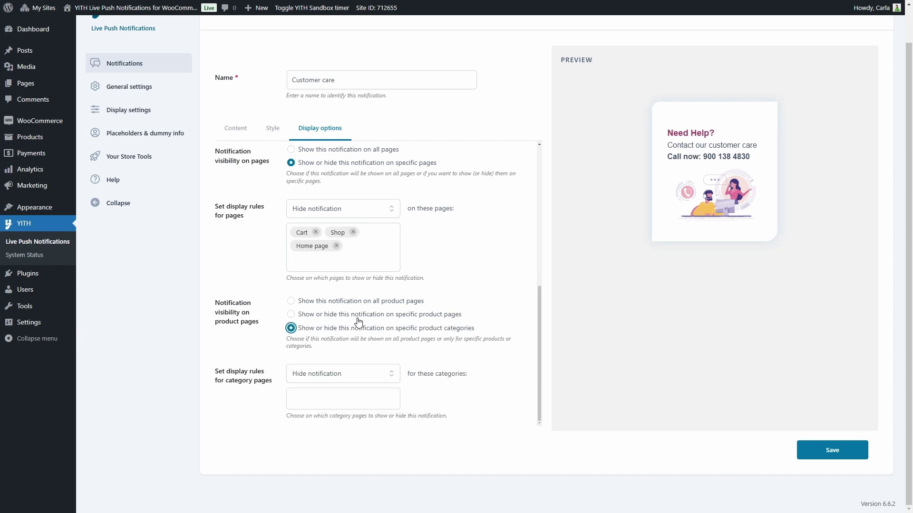
click(343, 396)
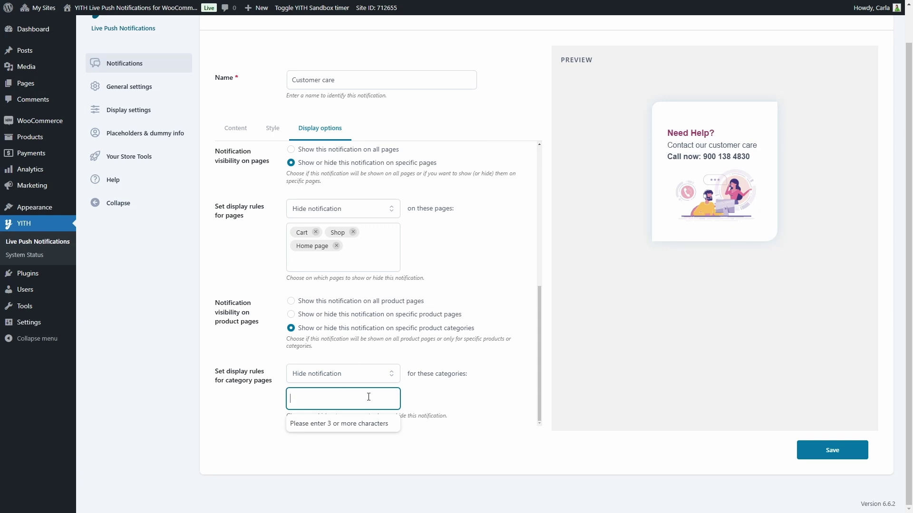
- Leave the Customer care notification without saving, then open the Real order notification and review its content settings
scroll(511, 350, up, 10)
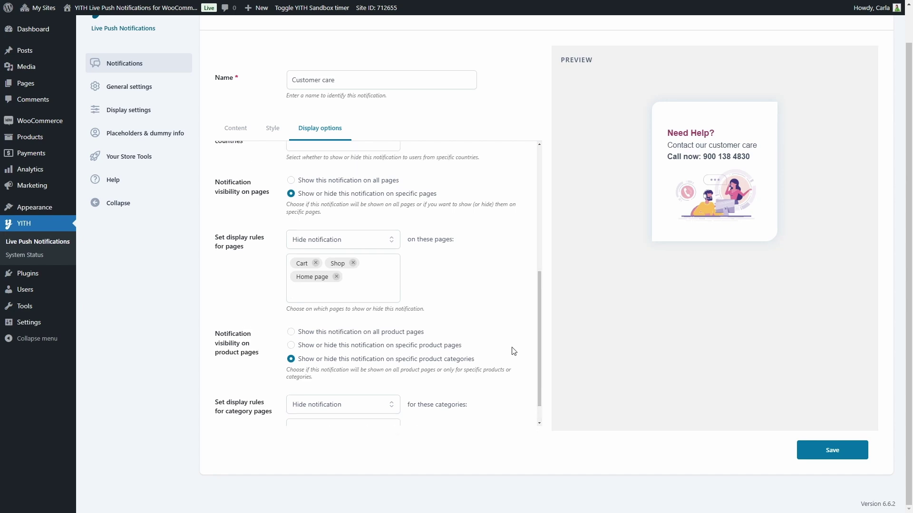
click(251, 50)
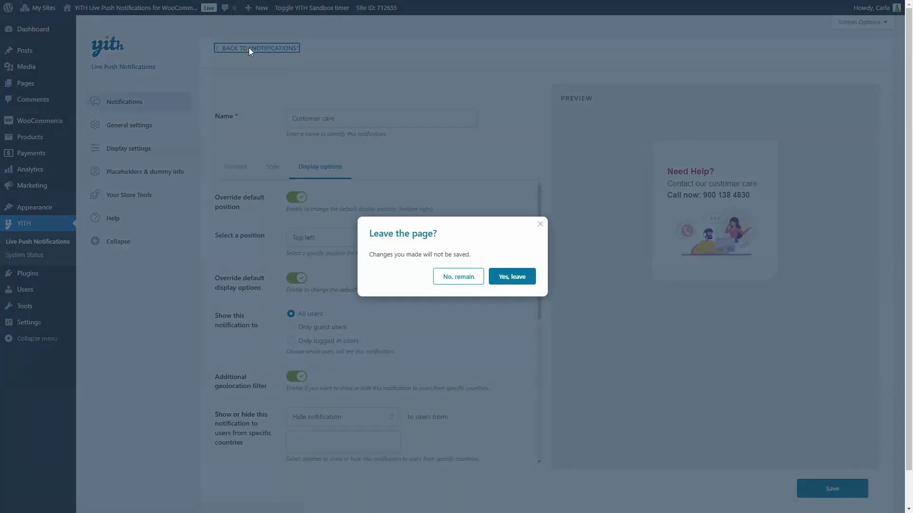
click(510, 277)
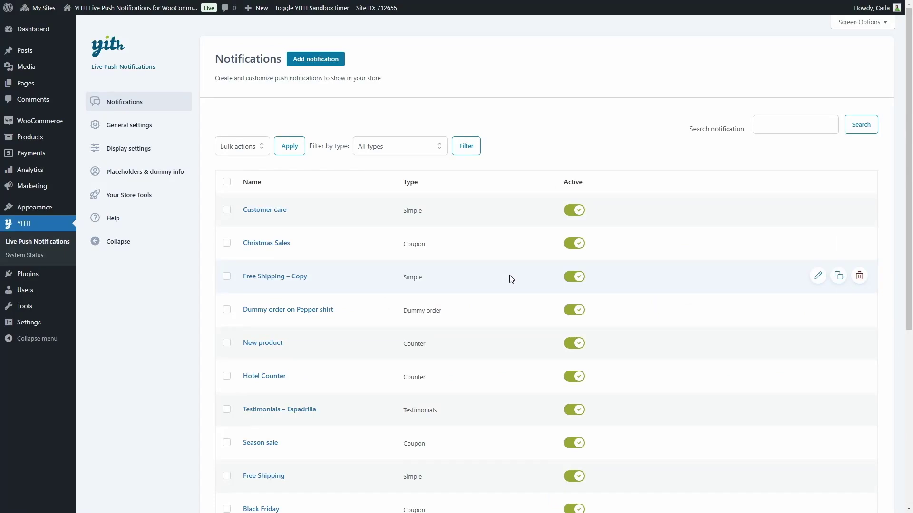
scroll(511, 279, down, 3)
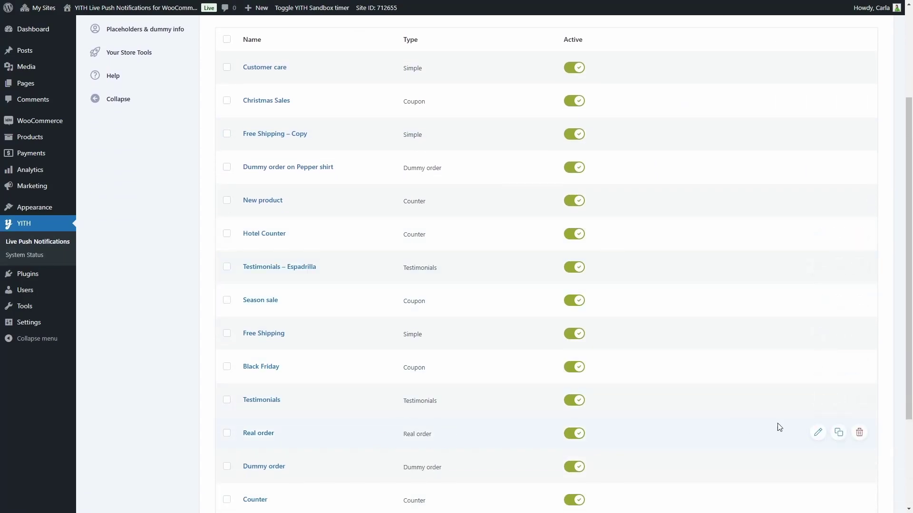
click(817, 433)
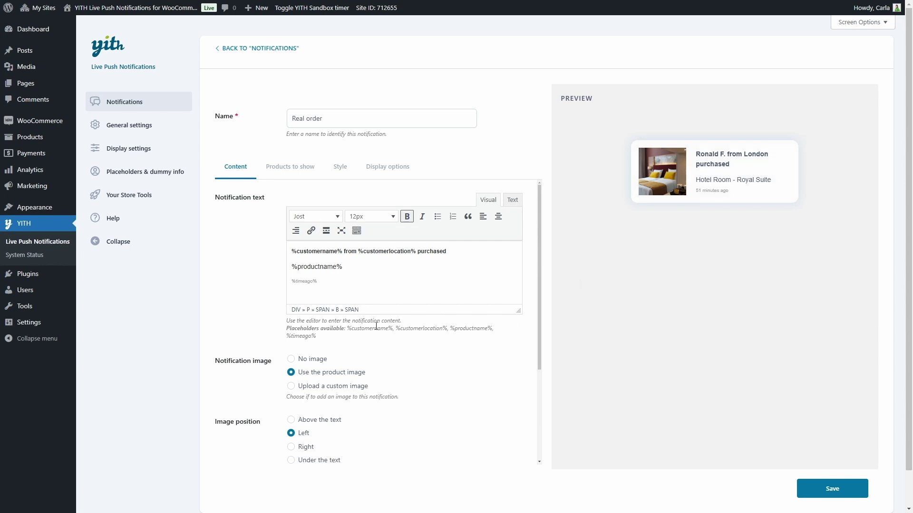
scroll(375, 328, down, 3)
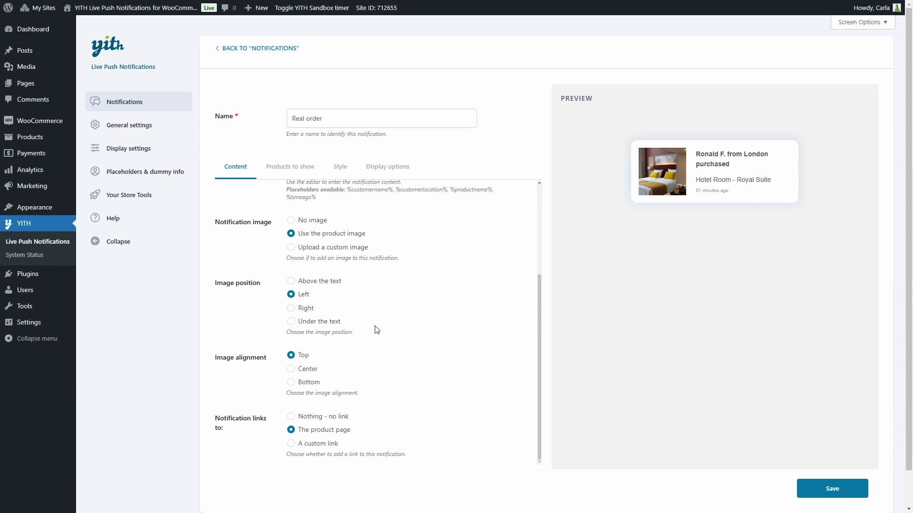
- In the products to show settings, keep the order time range in Hours and enable Hide out of stock products and Exclude products
click(285, 177)
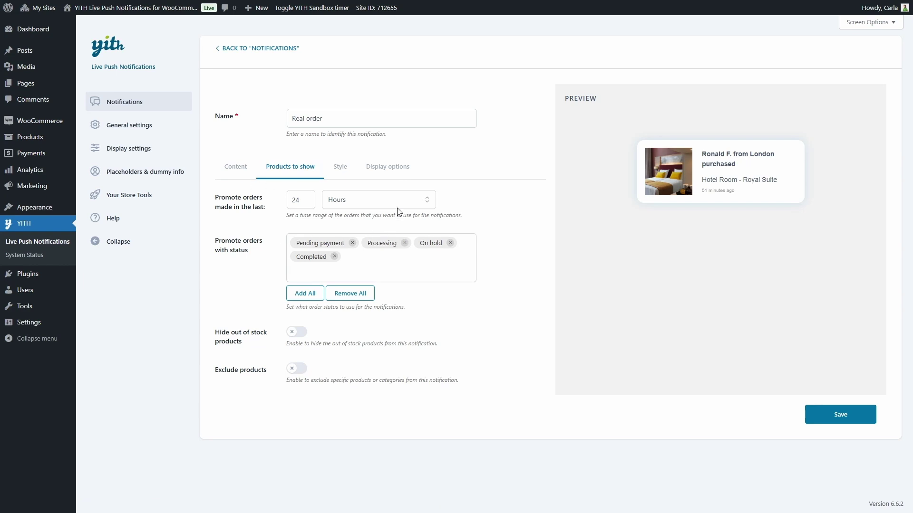
click(346, 206)
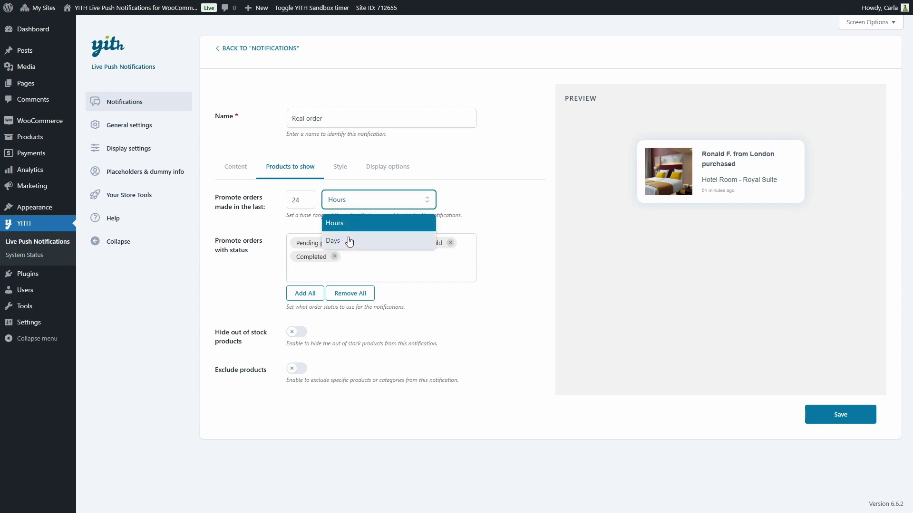
click(356, 187)
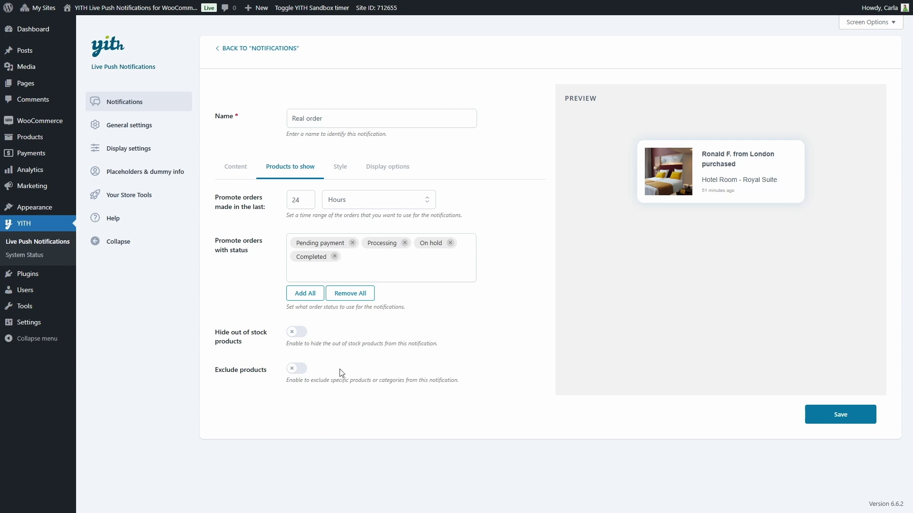
click(299, 334)
click(306, 369)
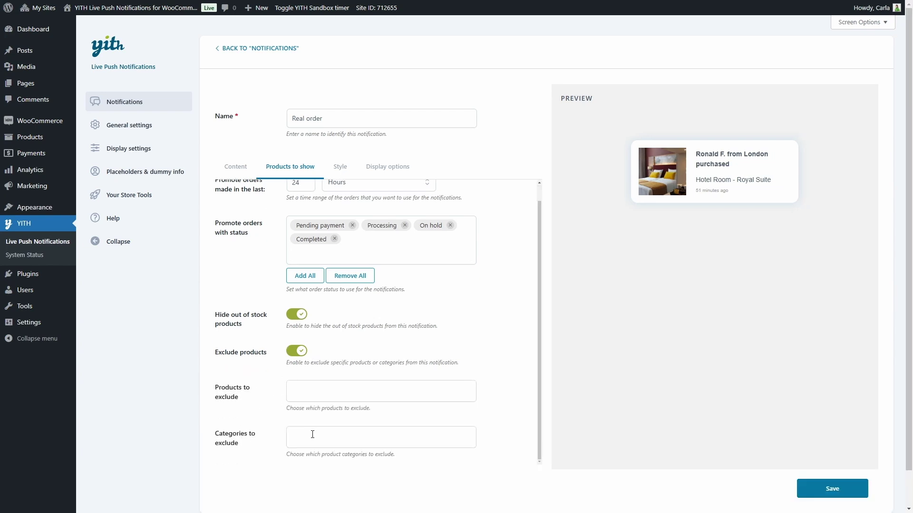
- Leave the Real order notification without saving and open the Christmas Sales coupon notification for editing
click(244, 48)
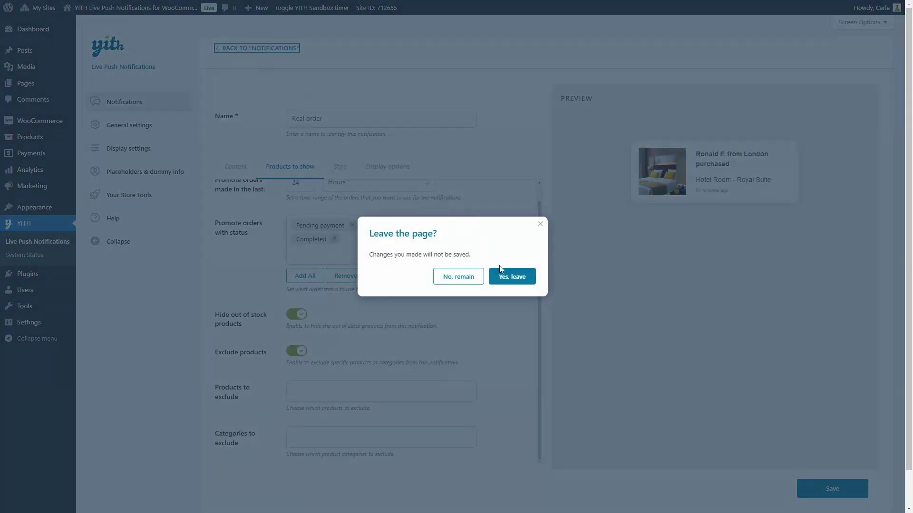
click(512, 272)
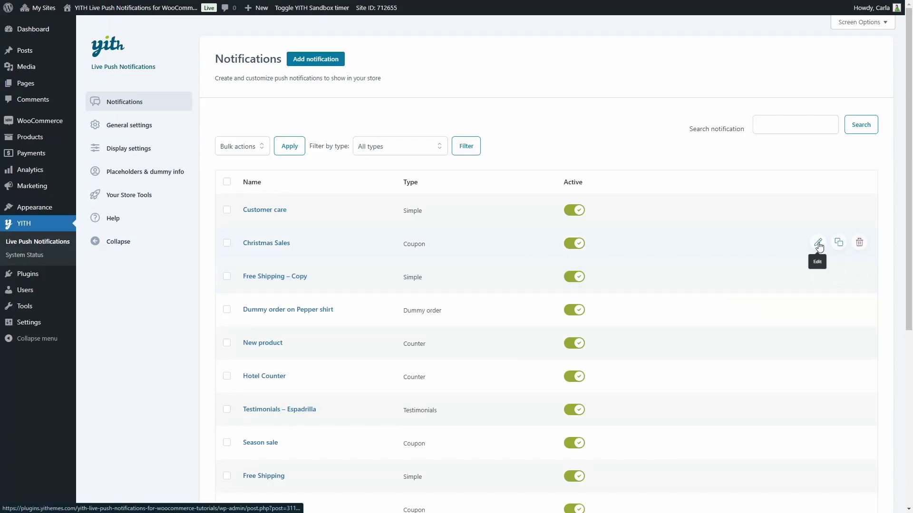
click(818, 245)
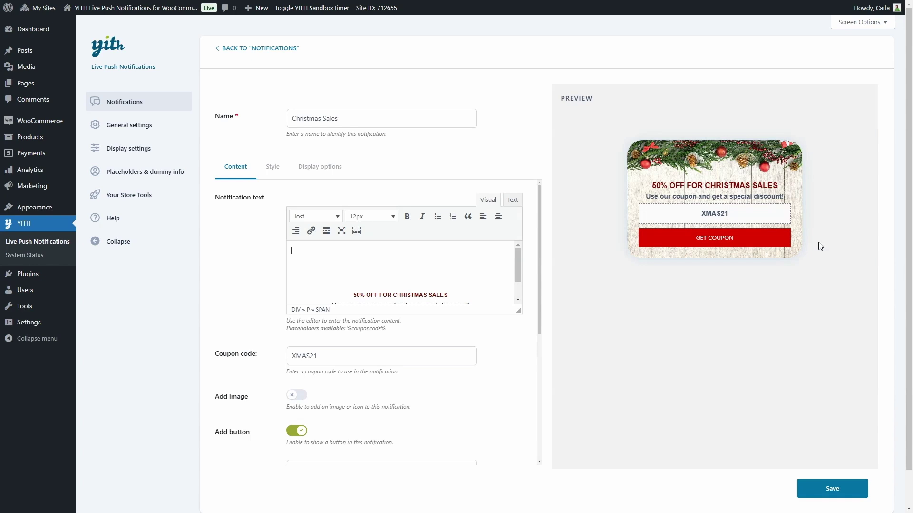
- Review the coupon notification's content and button settings, and set the button action to Redirect the user to a specific page
scroll(318, 262, down, 2)
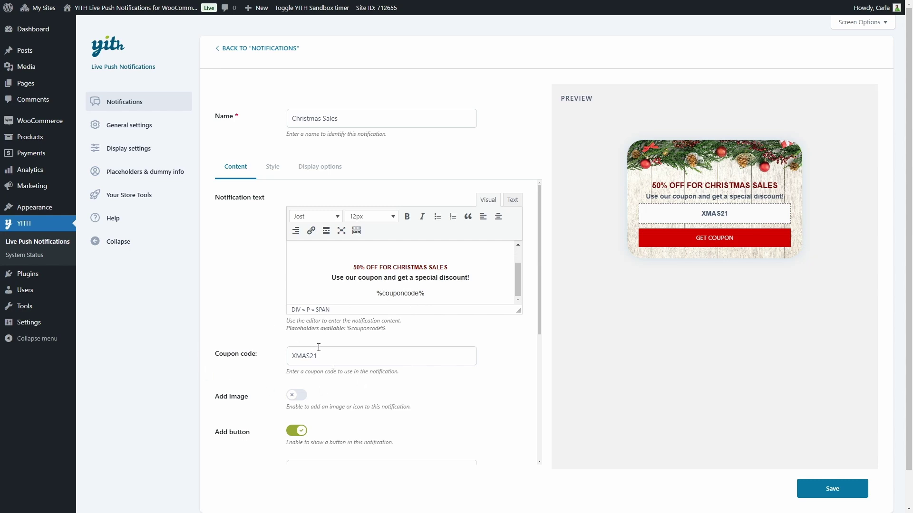
scroll(350, 351, down, 2)
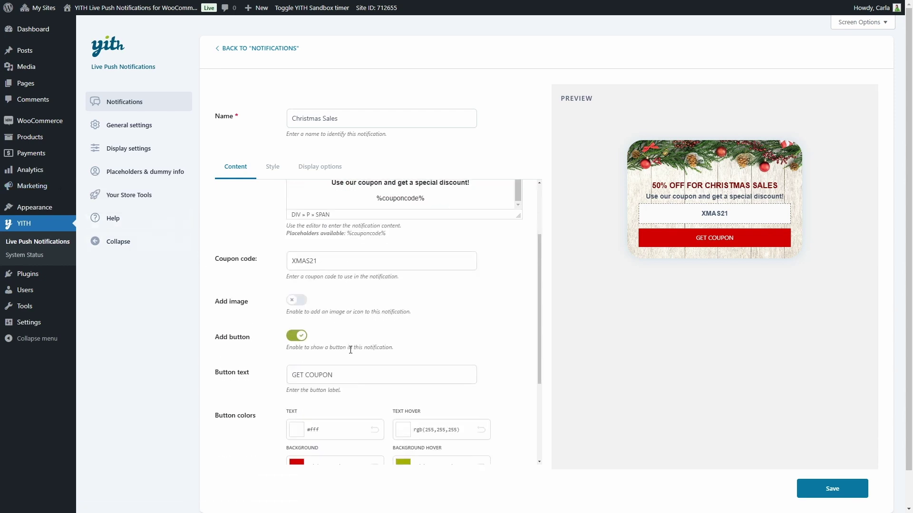
scroll(350, 351, down, 1)
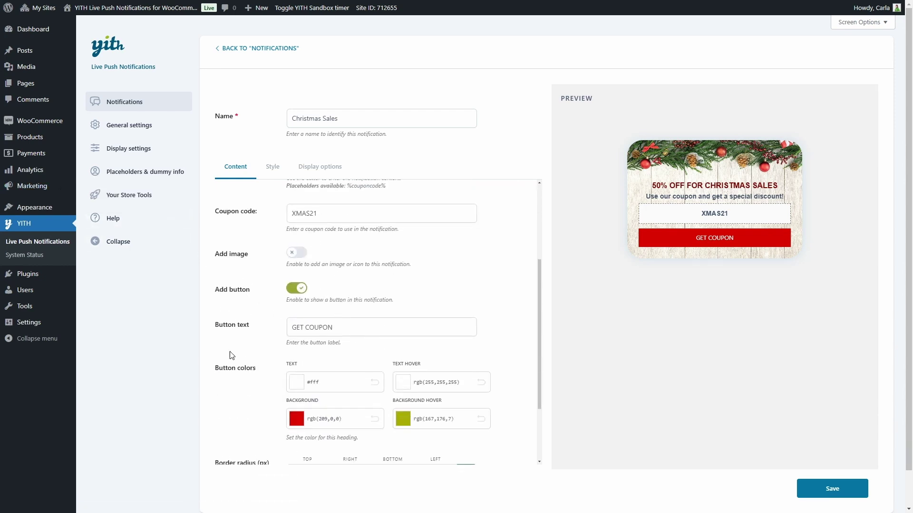
scroll(248, 405, down, 2)
scroll(408, 434, down, 1)
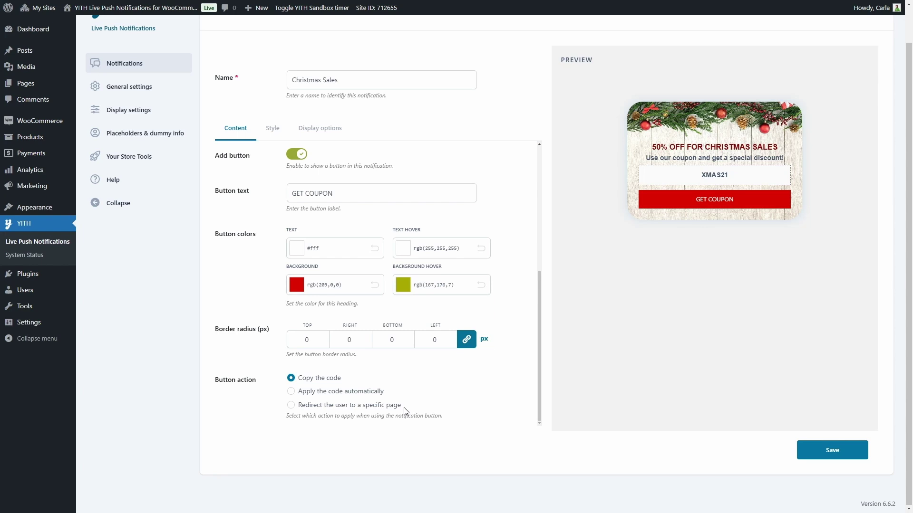
click(339, 405)
scroll(339, 408, down, 1)
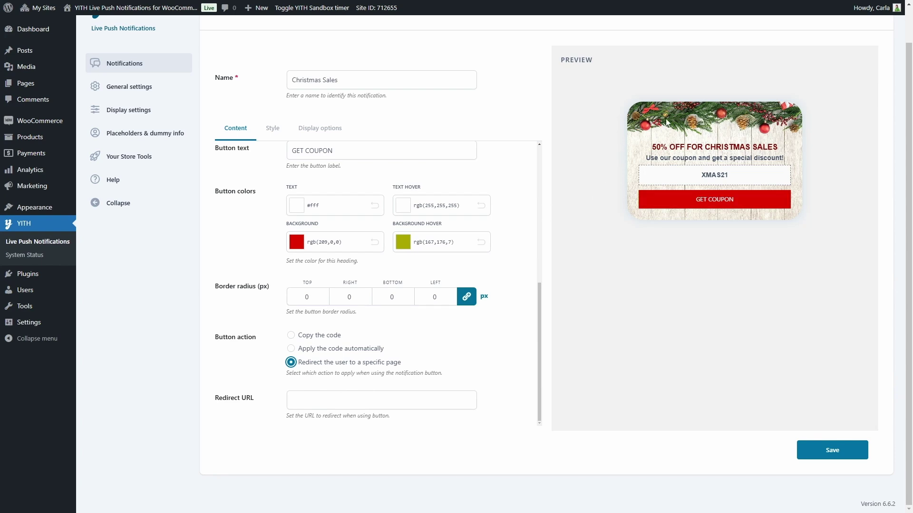
- Review the Christmas Sales notification's style settings, including its background image
click(275, 137)
scroll(252, 202, up, 3)
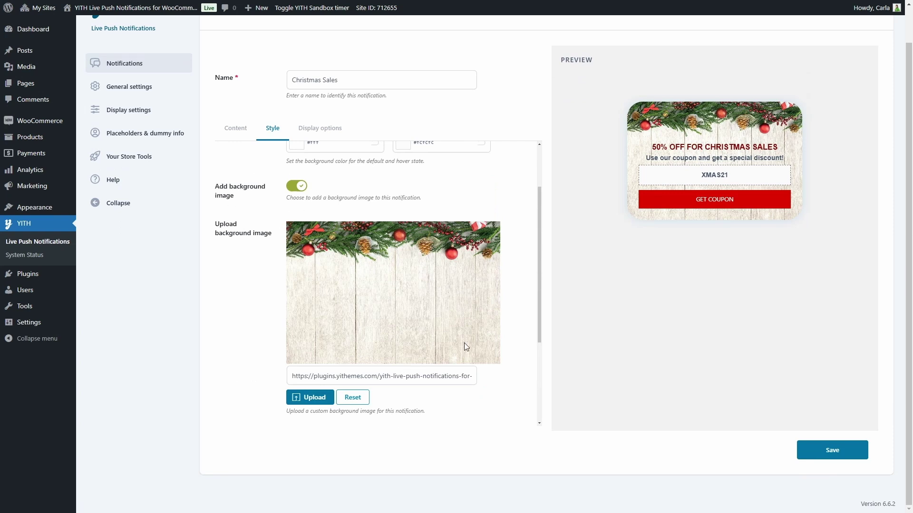
scroll(426, 335, up, 3)
scroll(318, 132, up, 1)
- Leave the Christmas Sales notification without saving and open the plugin's general settings
click(238, 48)
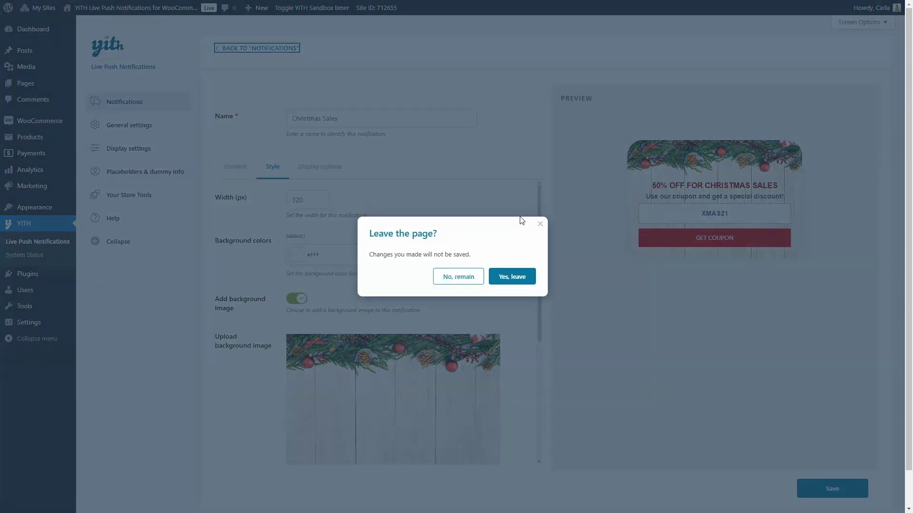
click(520, 275)
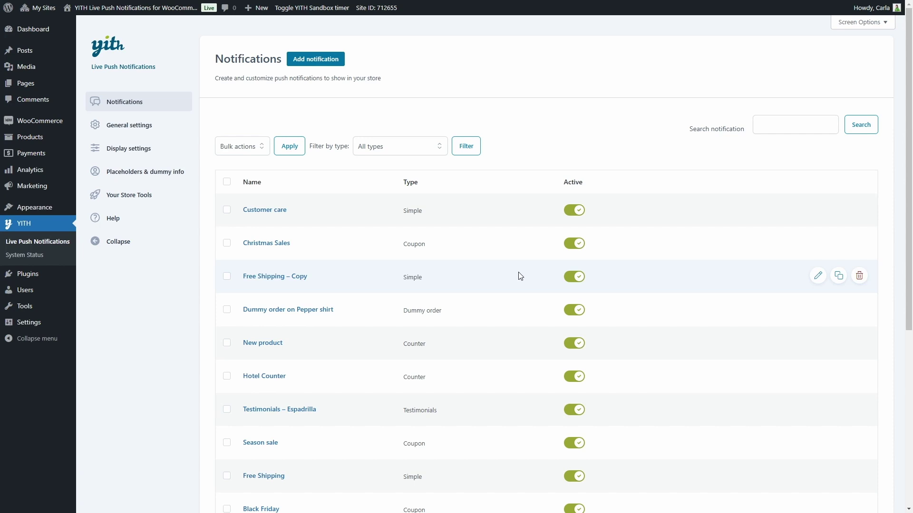
click(167, 126)
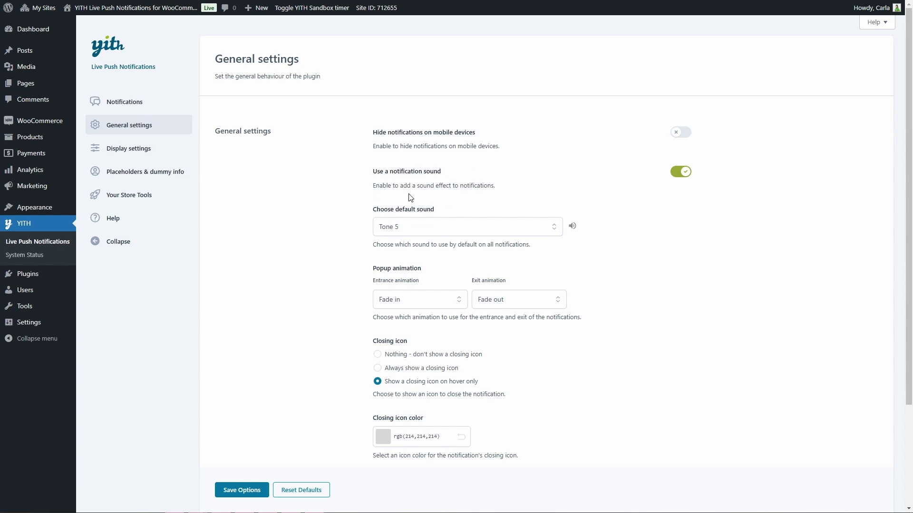
- Set the default notification sound to Tone 1 and play it as a preview
click(481, 230)
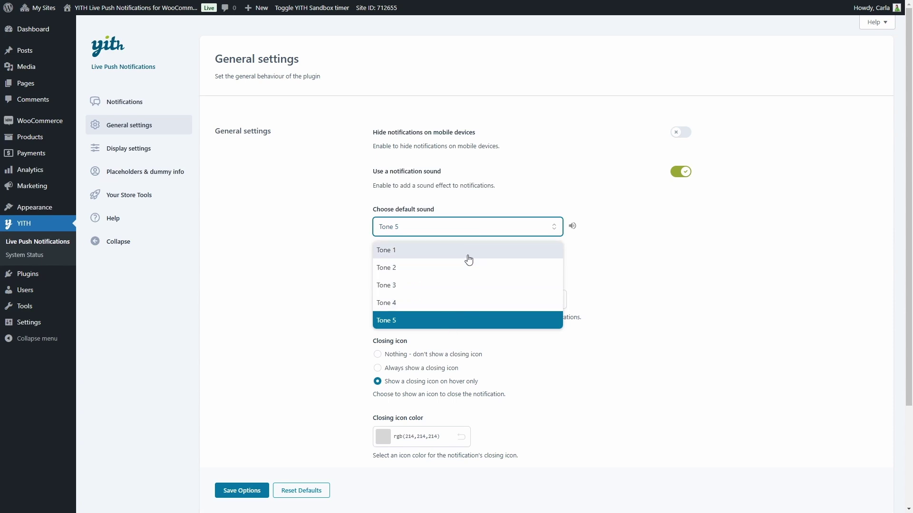
click(470, 251)
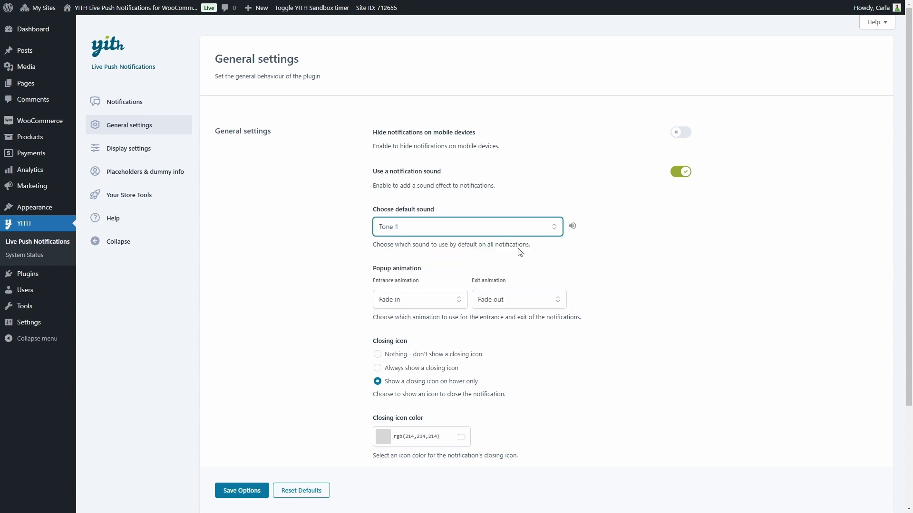
click(572, 228)
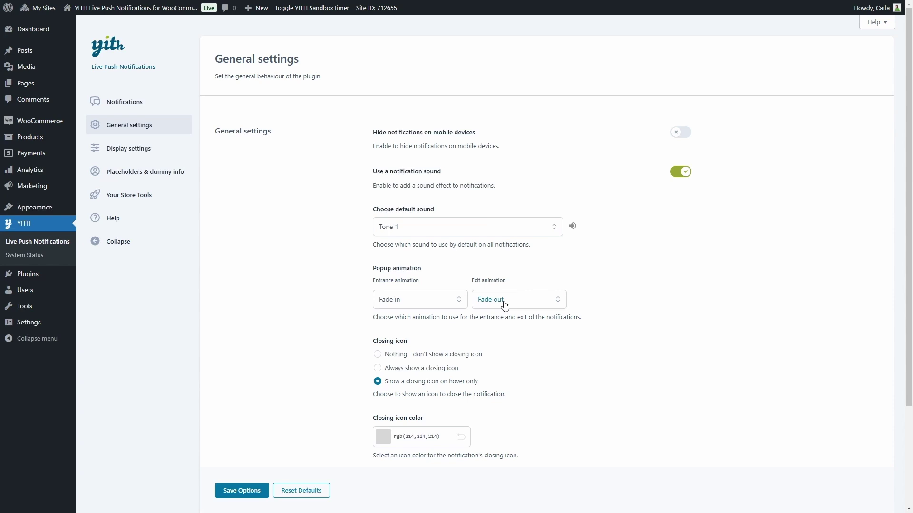
- Set the popup entrance animation to Zoom in
click(435, 300)
scroll(406, 374, down, 5)
scroll(406, 374, down, 10)
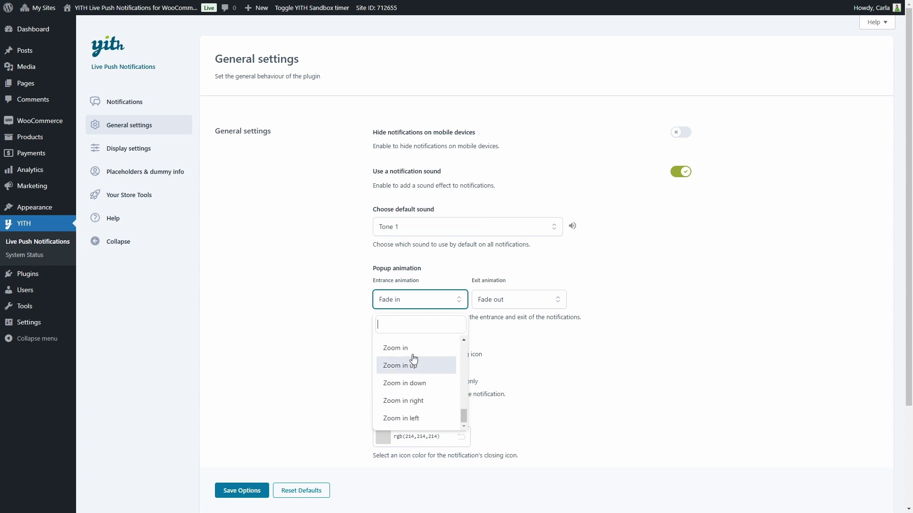
click(413, 351)
- Set the popup exit animation to Bounce out right and save the general settings
click(513, 301)
scroll(518, 363, down, 5)
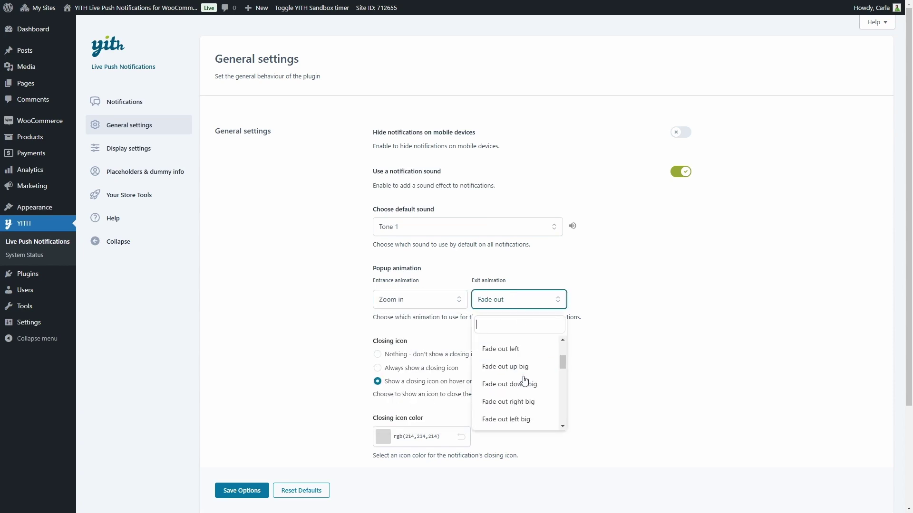
click(524, 365)
click(232, 487)
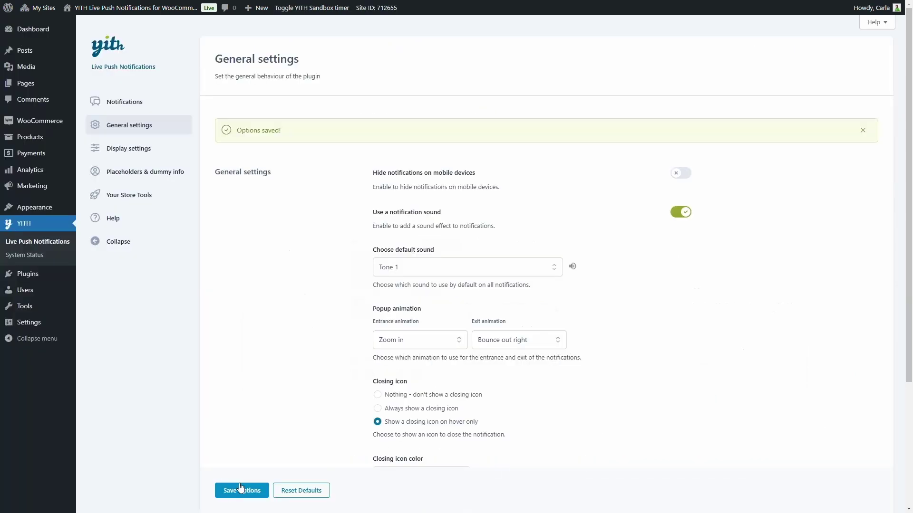
- Try hiding the closing icon and always showing it, and return to showing it on hover only
scroll(304, 393, down, 3)
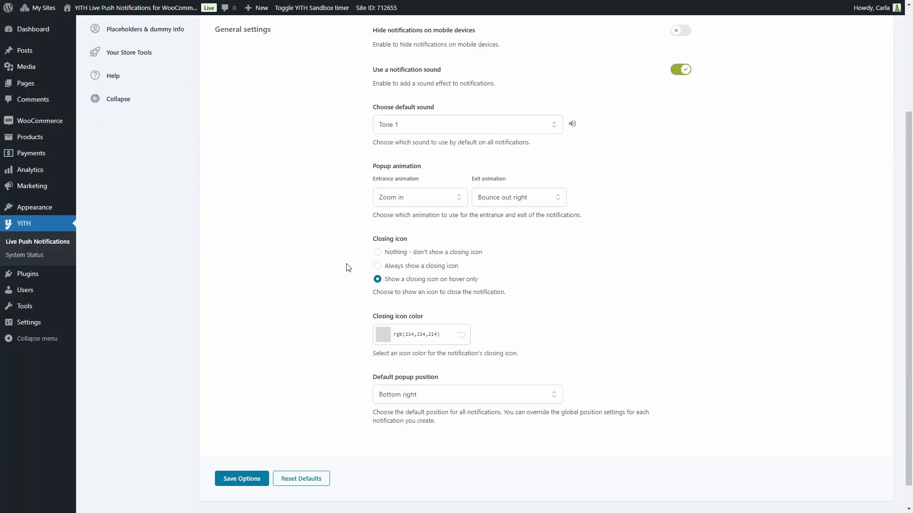
click(390, 256)
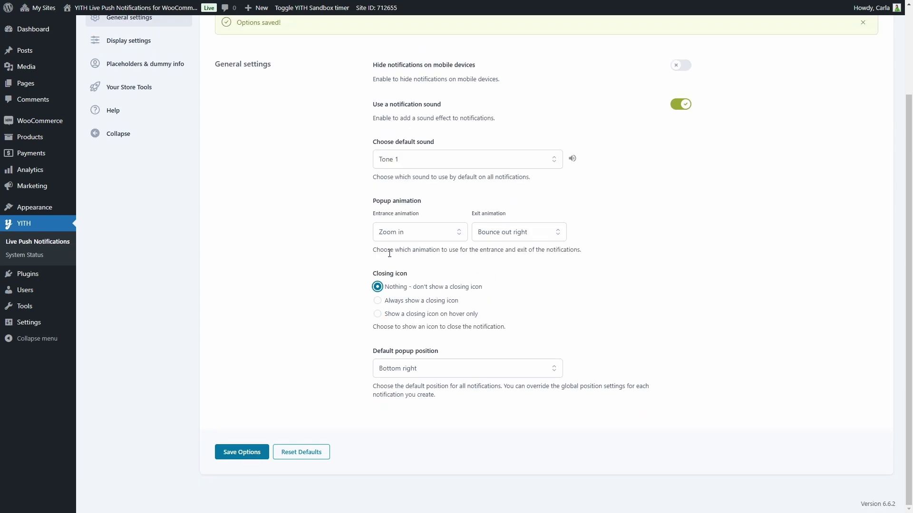
click(413, 305)
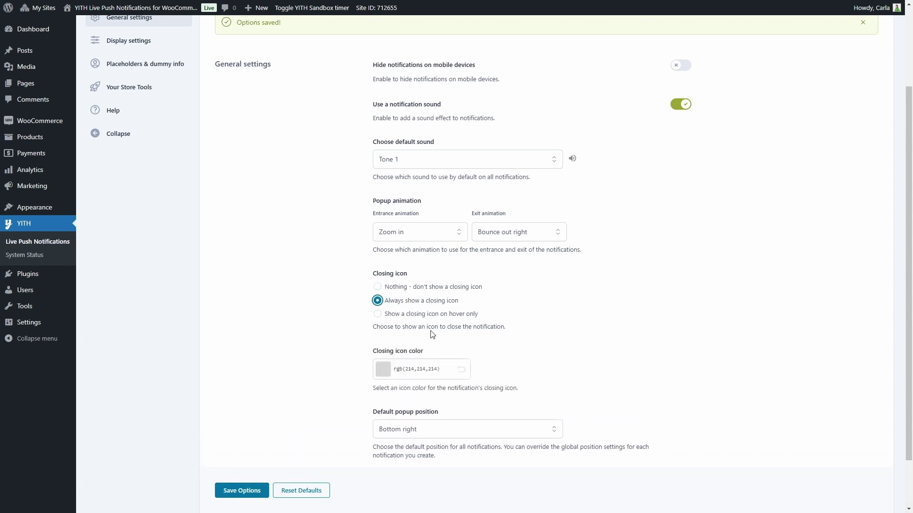
click(433, 316)
- Check the available choices for the default popup position and keep Bottom right
scroll(411, 349, down, 2)
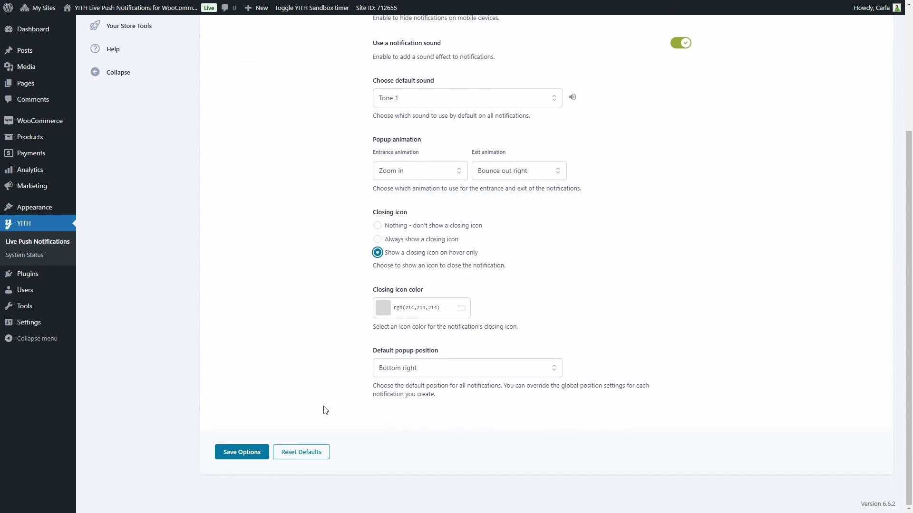
click(462, 373)
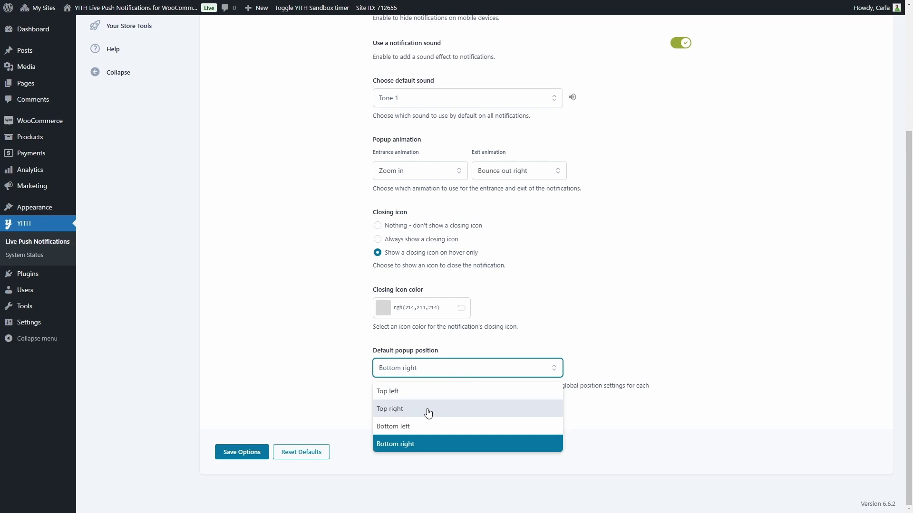
click(447, 368)
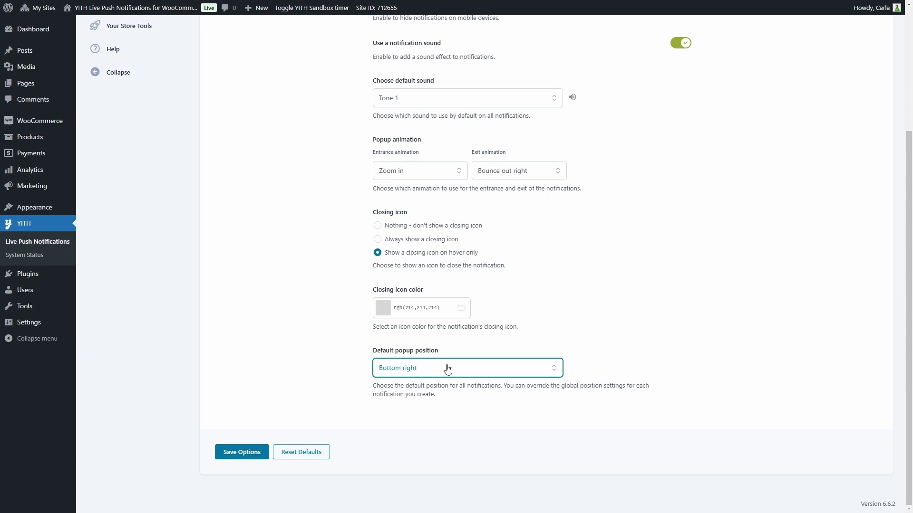
key(Return)
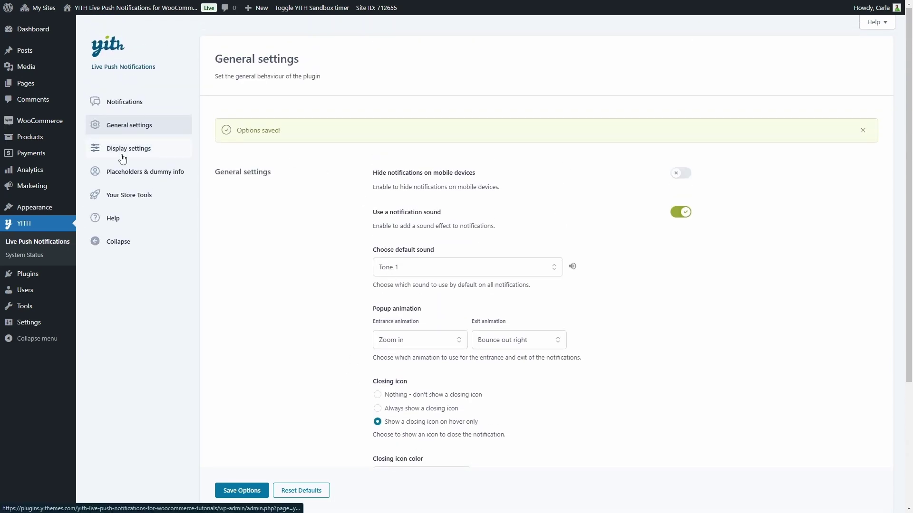
- Open the display settings and review the user, geolocation and page visibility options for notifications
click(123, 158)
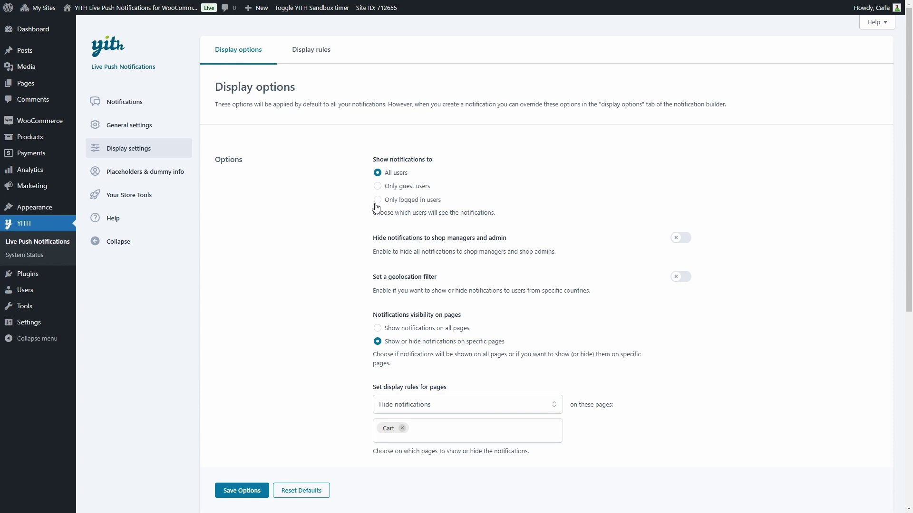
scroll(375, 209, down, 1)
scroll(375, 207, down, 1)
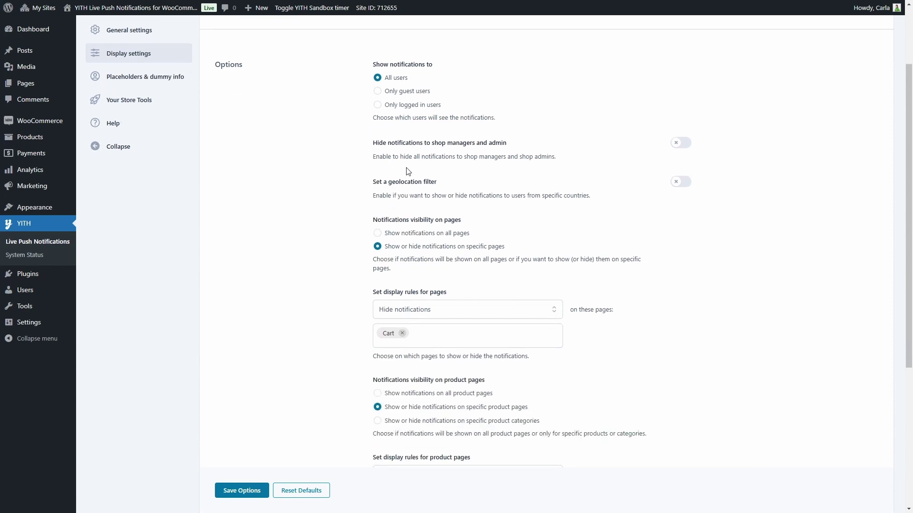
scroll(408, 173, down, 2)
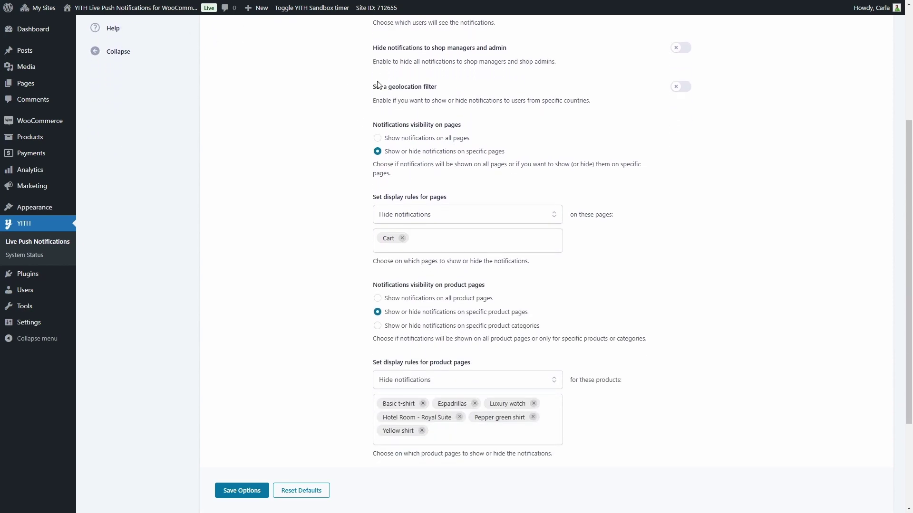
- Enable the geolocation filter, check its Hide notifications choice for users from specific countries, and disable the filter again
click(677, 88)
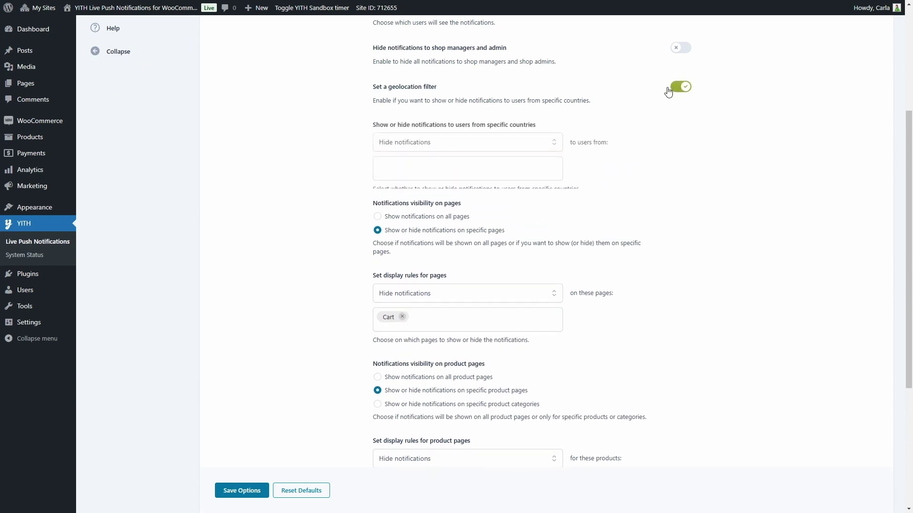
click(420, 143)
click(454, 142)
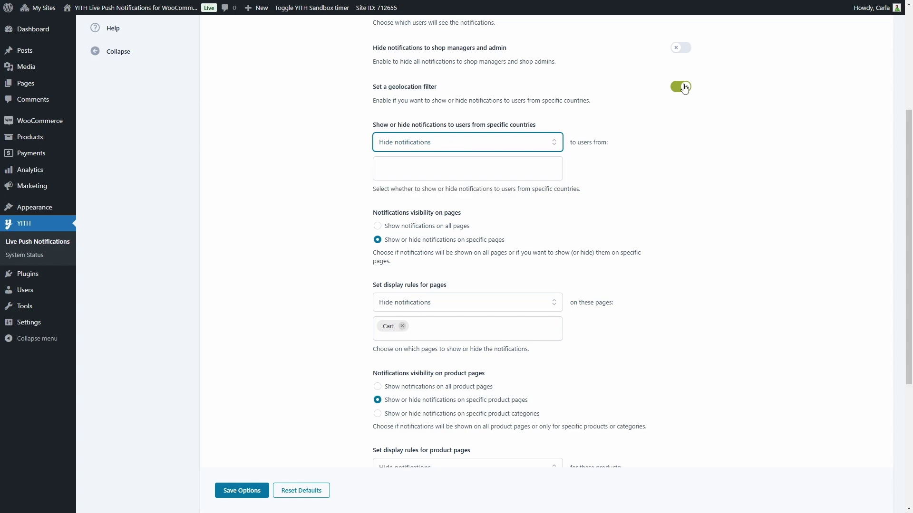
click(684, 87)
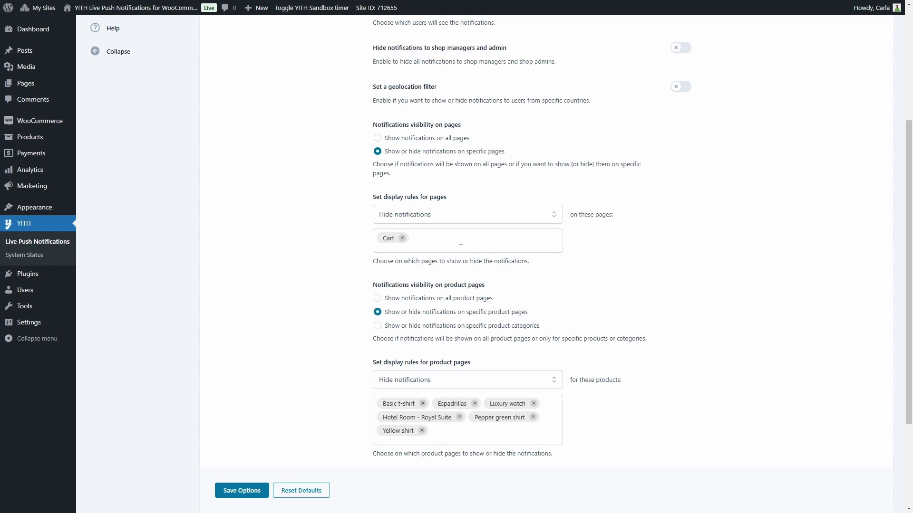
- Examine the visibility and display rules for product pages, including the same-product and same-category options
scroll(460, 248, down, 2)
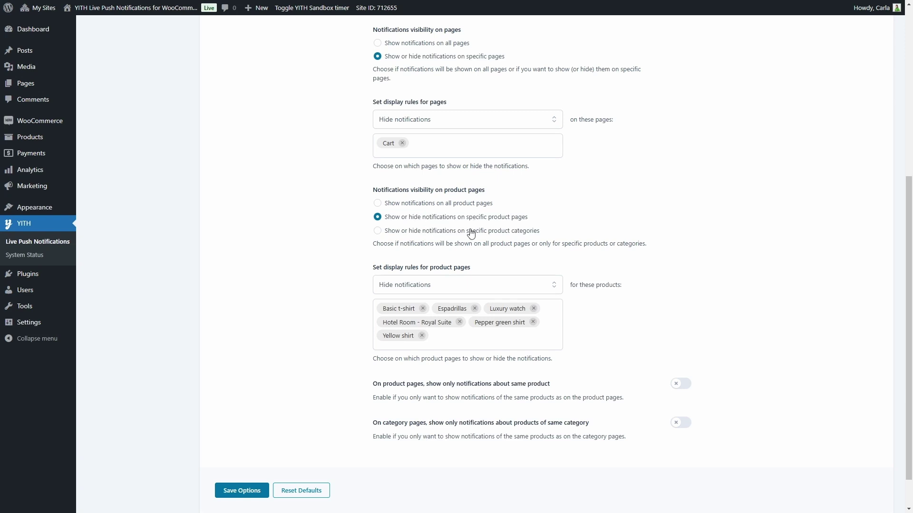
scroll(471, 233, down, 1)
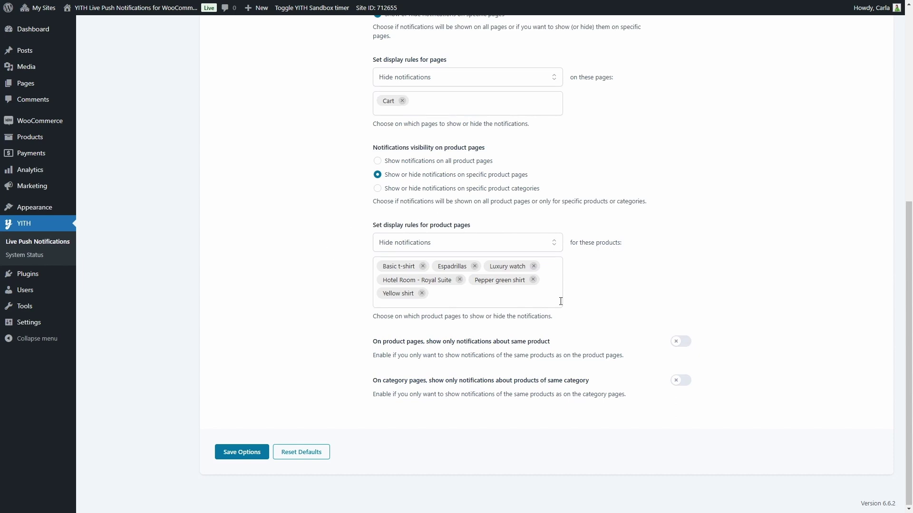
click(458, 245)
click(470, 245)
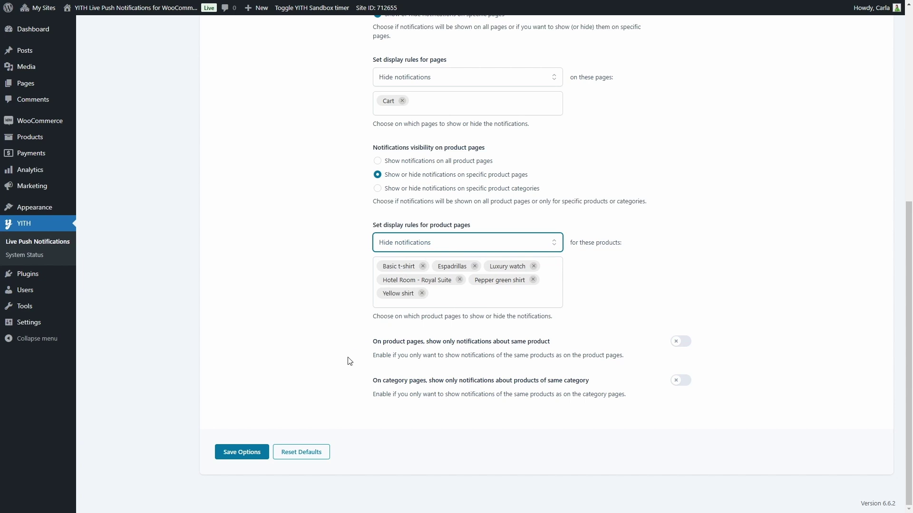
click(632, 342)
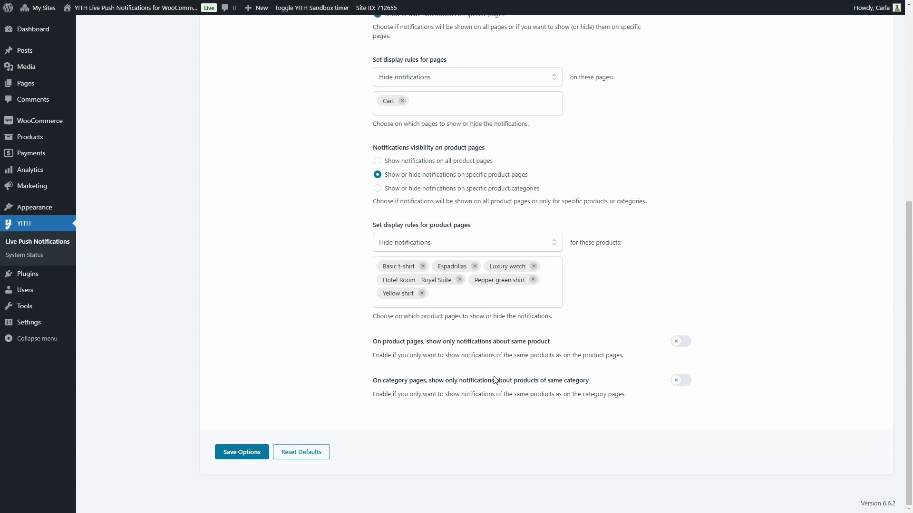
- Open the display rules and review the session duration units, notification limits and random delay settings
scroll(494, 380, up, 7)
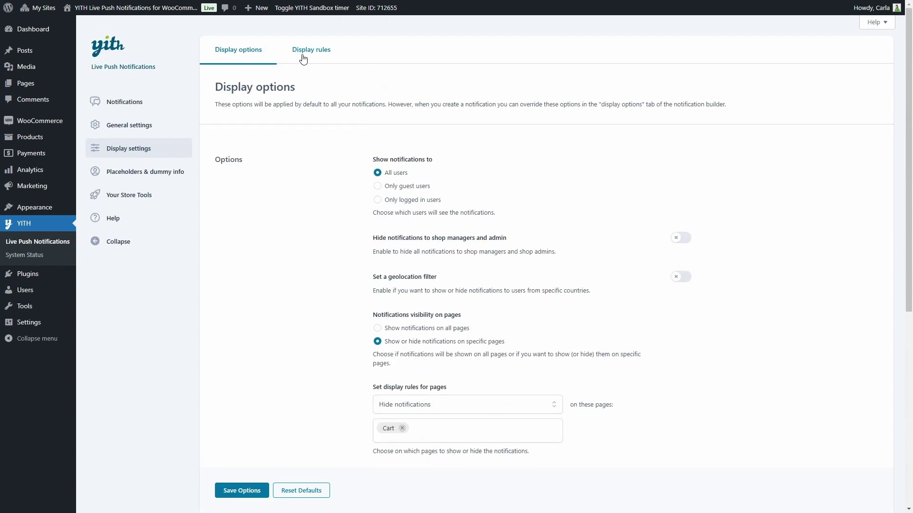
click(303, 59)
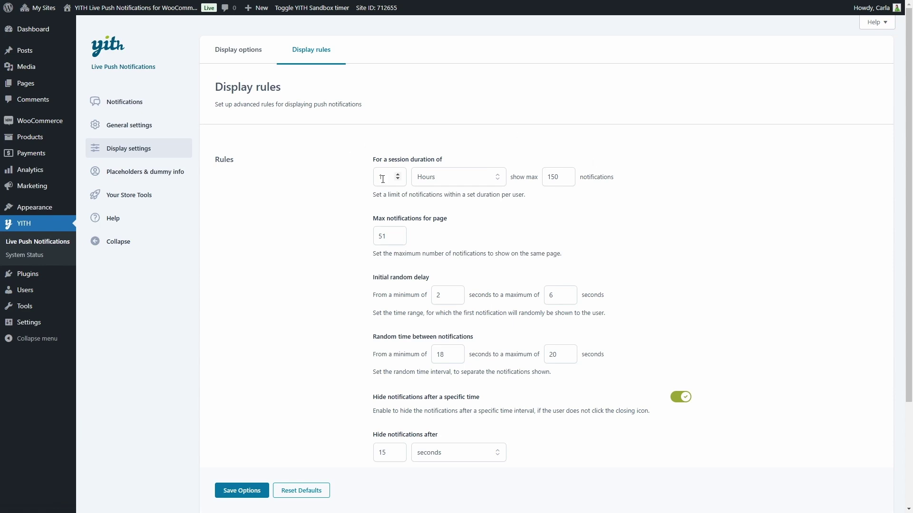
click(430, 181)
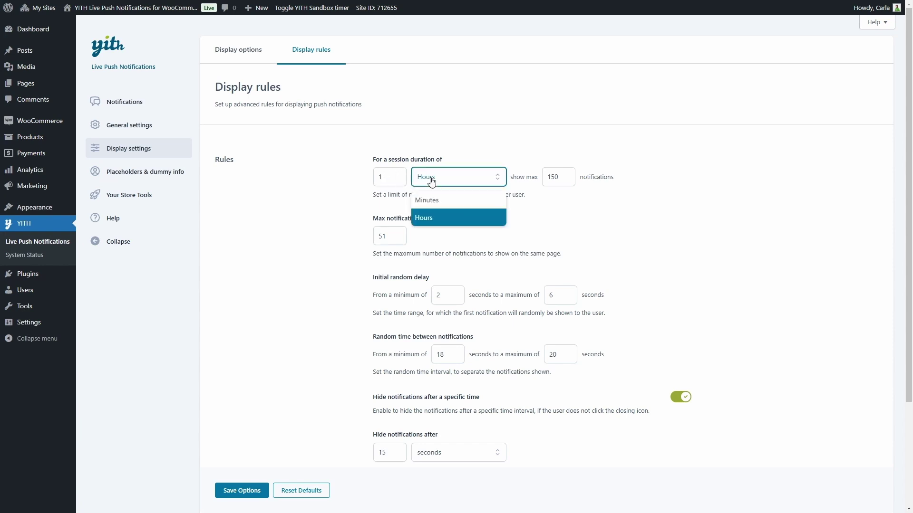
click(438, 223)
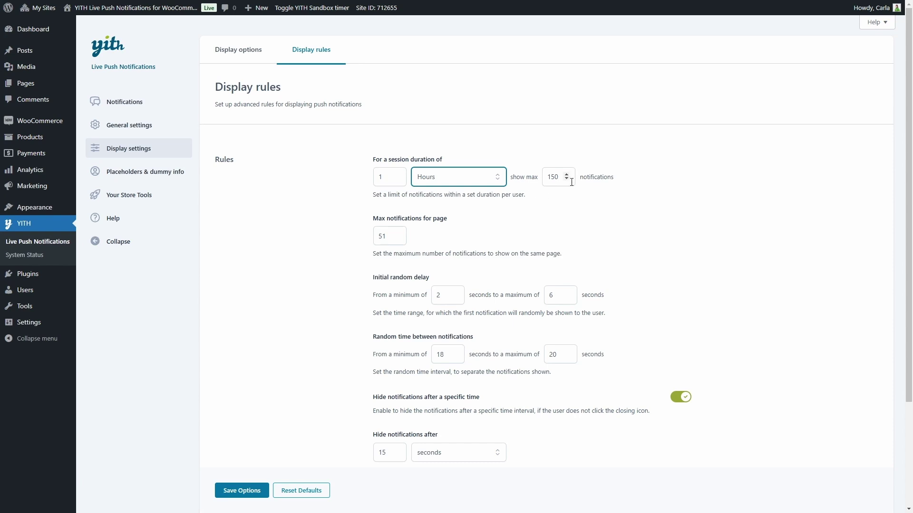
scroll(556, 178, down, 1)
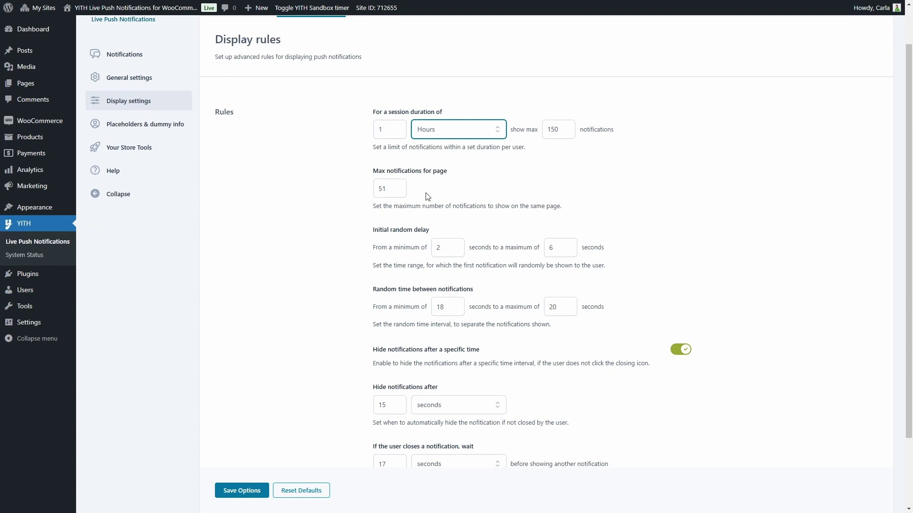
scroll(427, 197, down, 2)
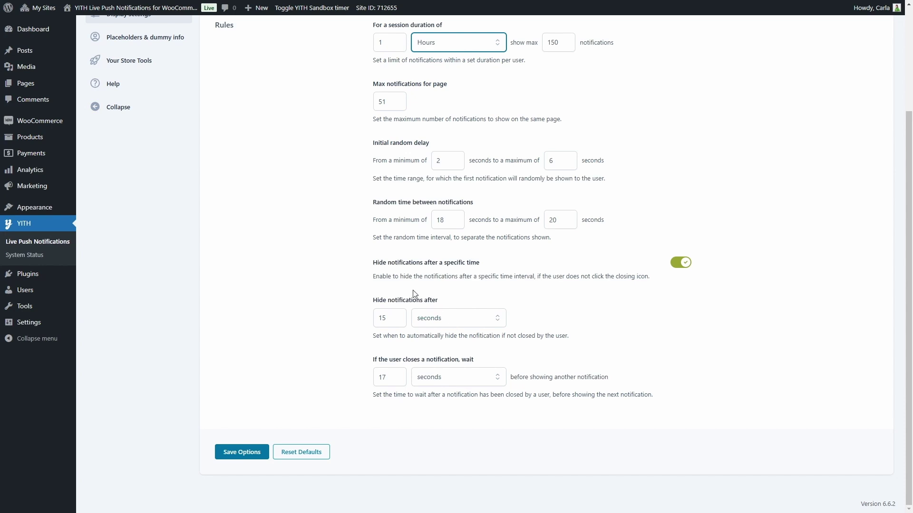
- Check the time unit choices for hiding notifications automatically and for waiting after a user closes one
click(431, 325)
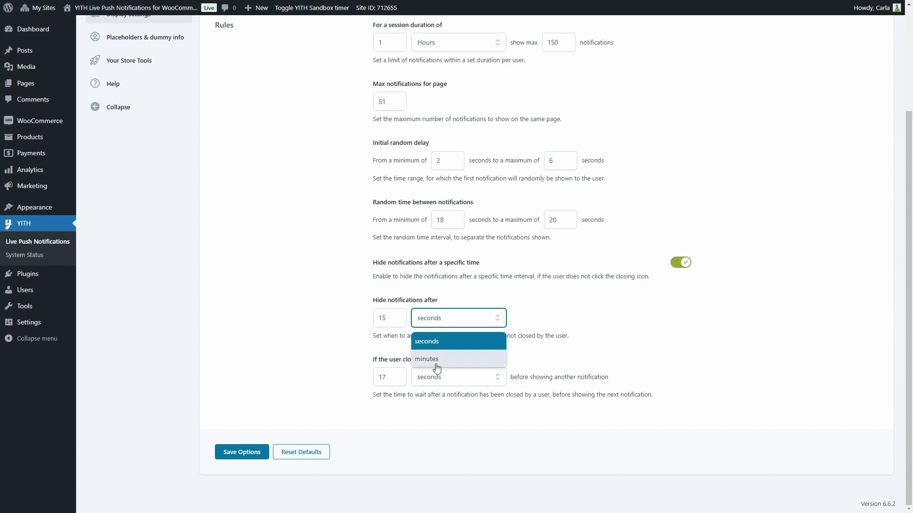
click(457, 325)
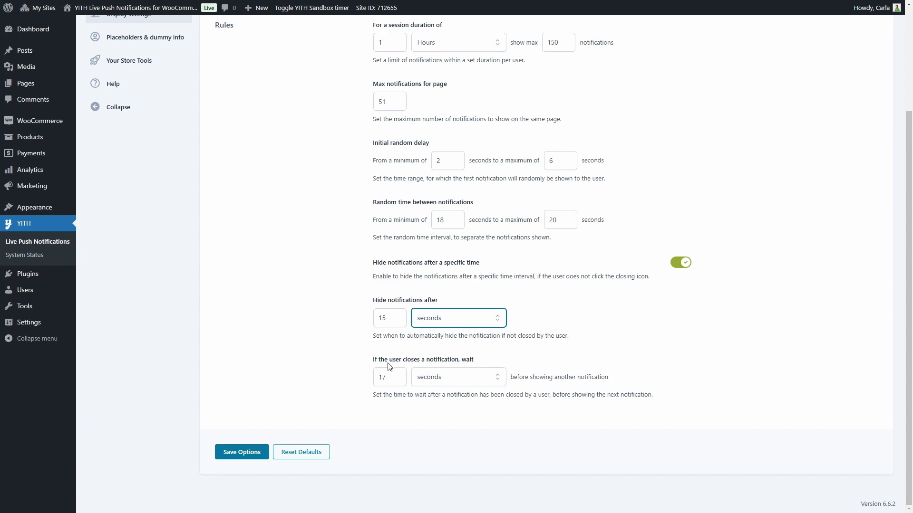
click(452, 380)
click(452, 384)
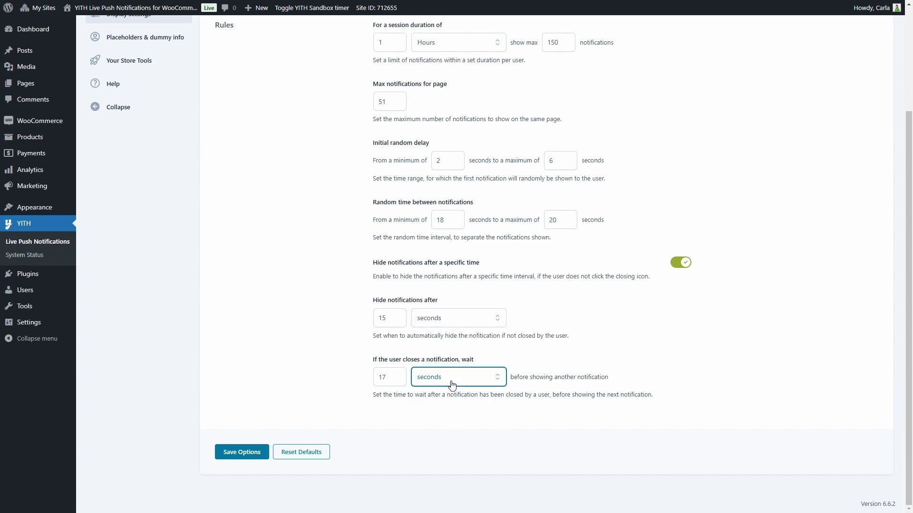
- Open the placeholders and dummy info settings and collapse the WordPress admin menu
scroll(418, 285, up, 3)
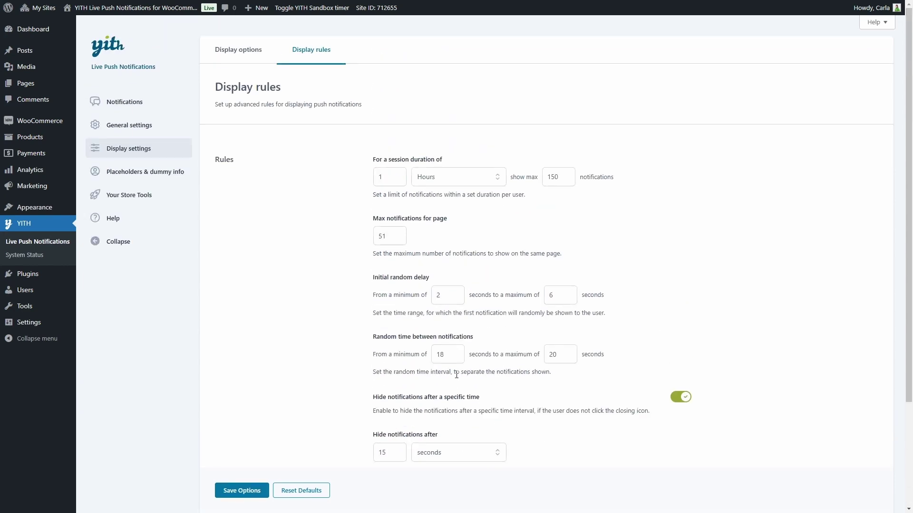
click(179, 173)
click(33, 339)
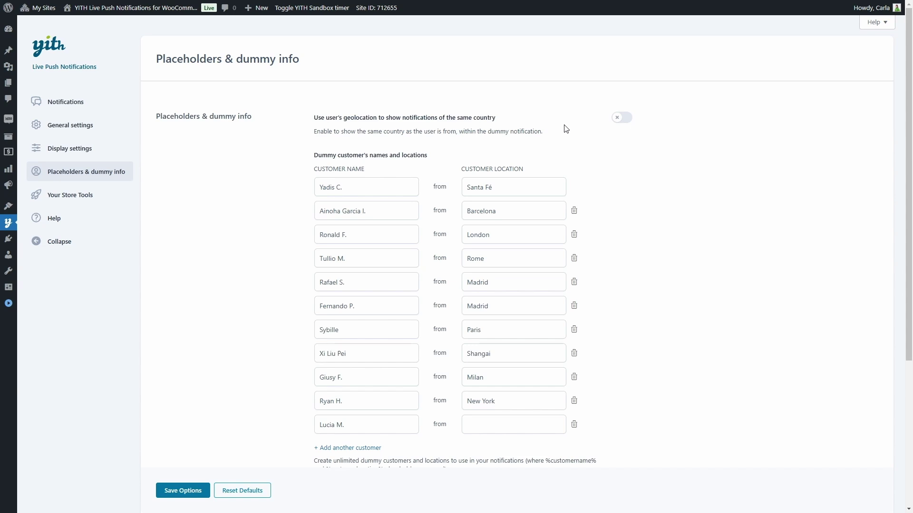
- Try the option that uses the user's geolocation for same-country notifications and switch it off again
click(623, 119)
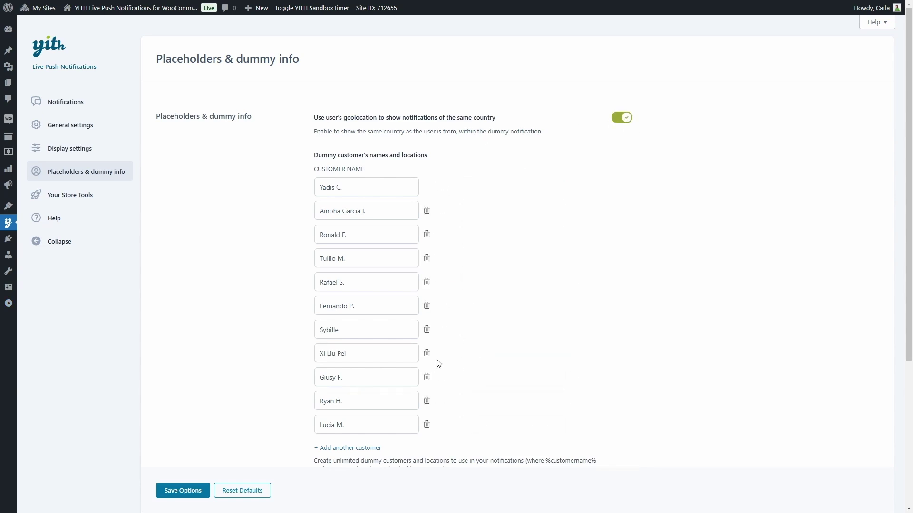
click(625, 119)
- Add another dummy customer, entering a placeholder full name and San Diego as the location
scroll(625, 122, down, 2)
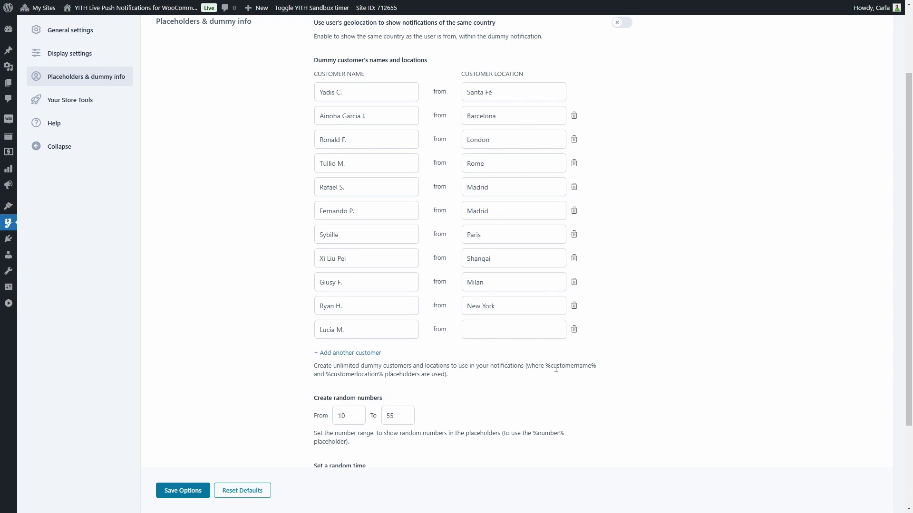
click(369, 352)
click(369, 352)
text(John Doe)
key(Tab)
text(San Diego)
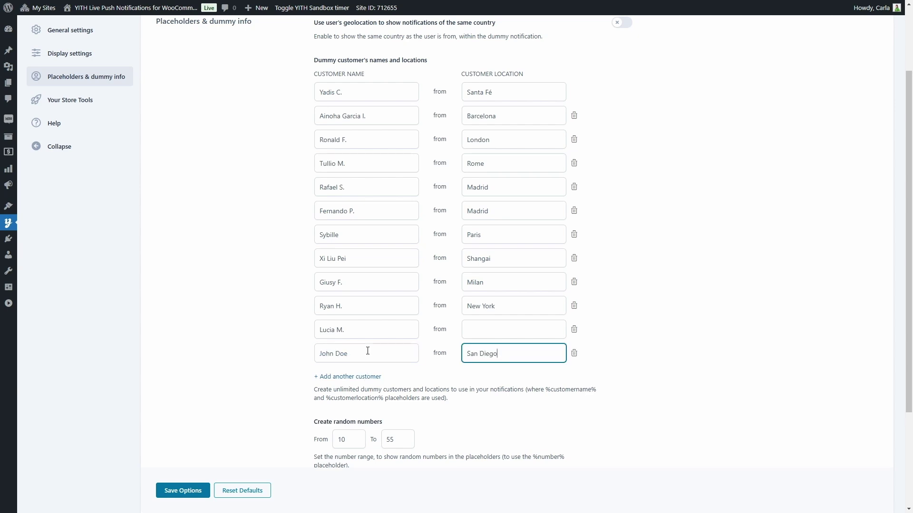
click(287, 349)
- Check the unit choices for both ends of the random time range and save the placeholder options
scroll(265, 345, down, 3)
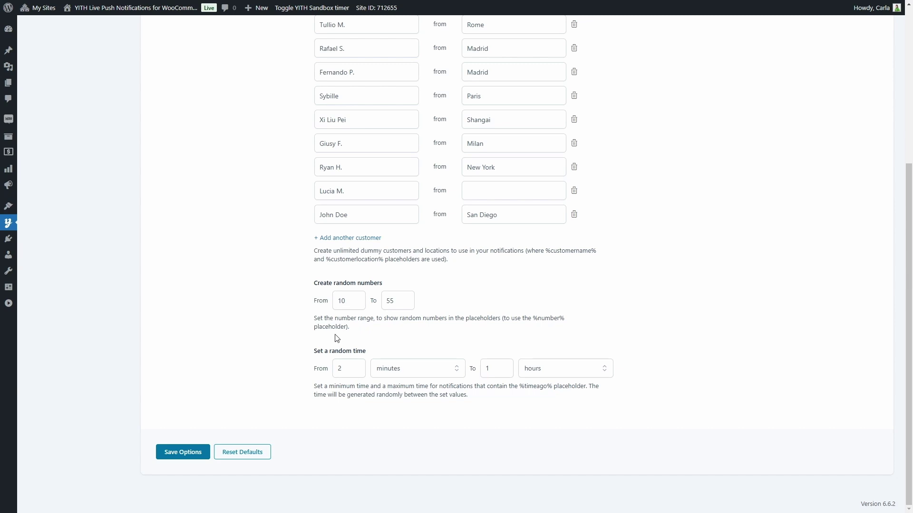
click(401, 371)
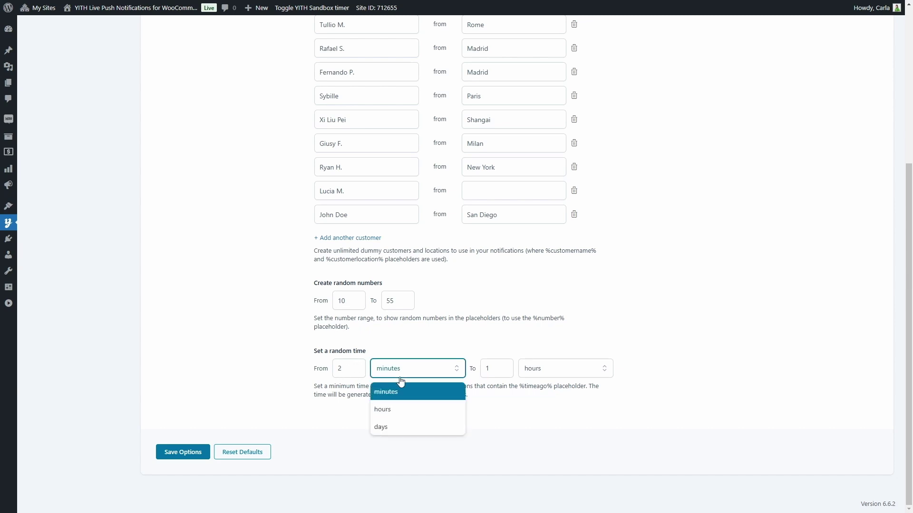
click(453, 348)
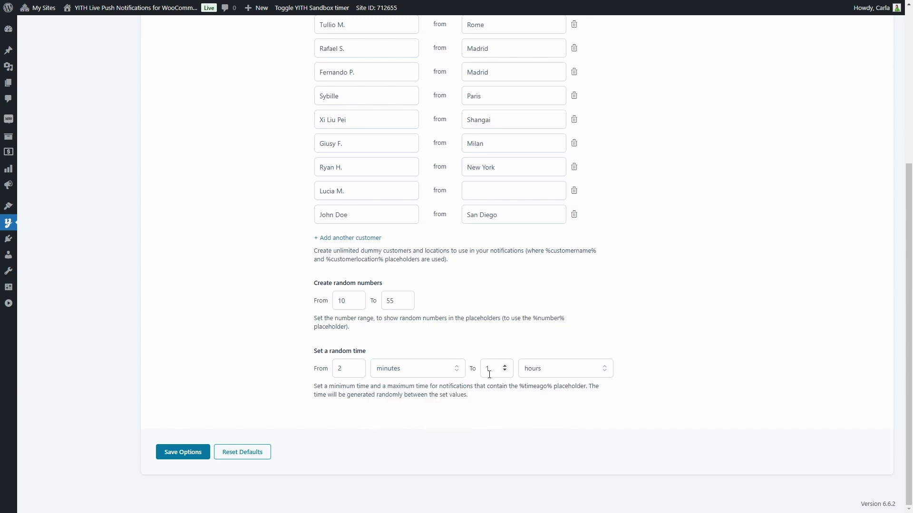
click(543, 369)
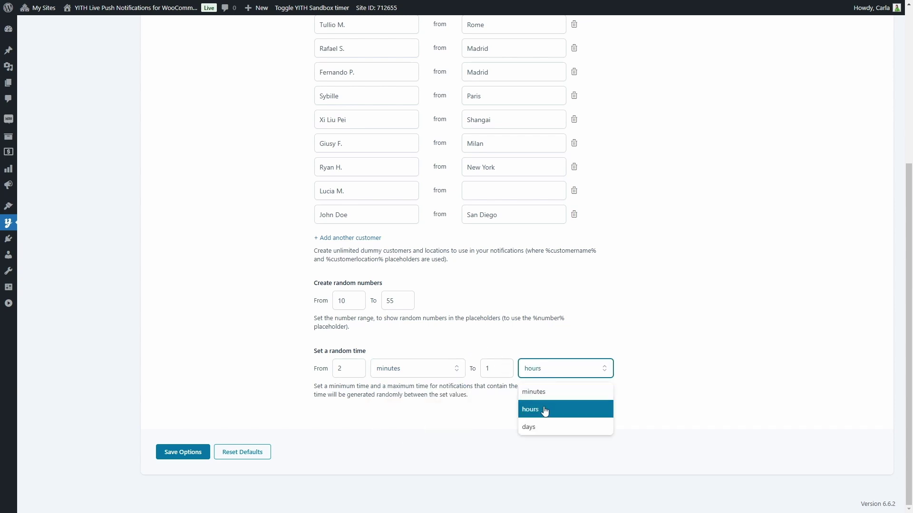
click(562, 375)
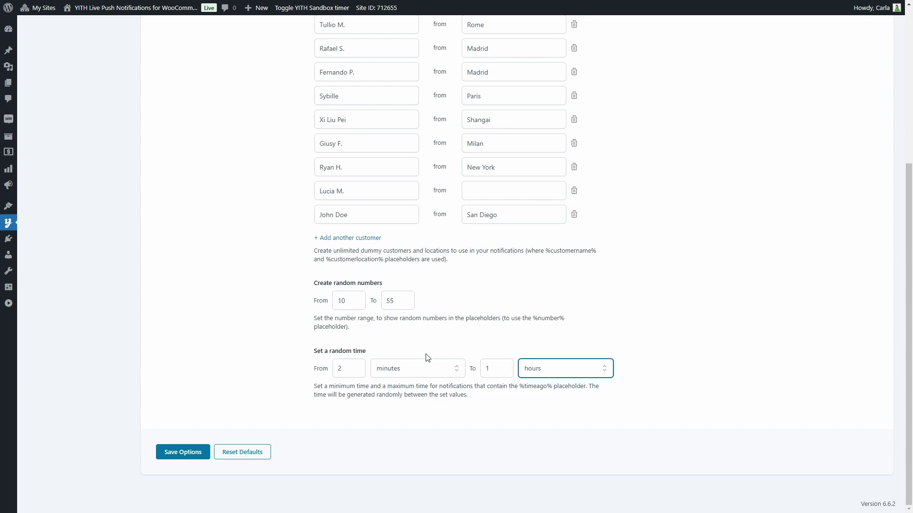
click(180, 453)
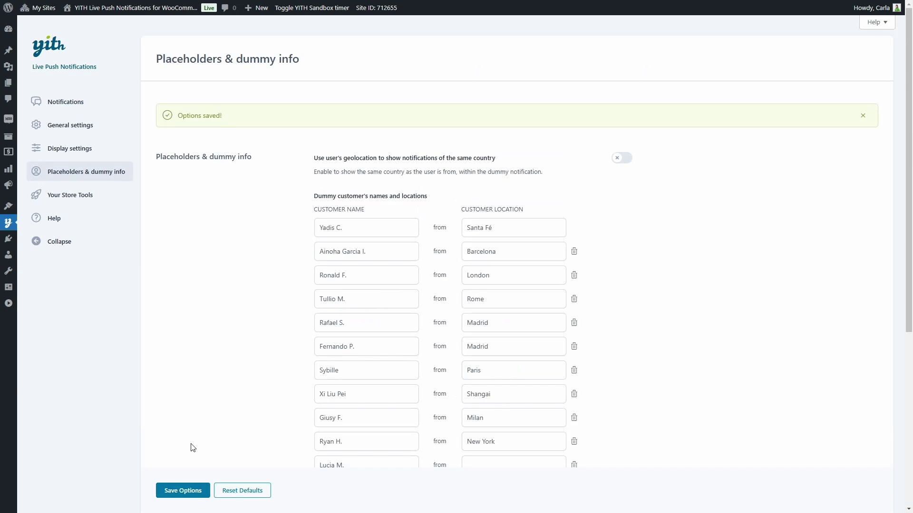
- View the additional store tools offered by YITH and open the plugin's help page
click(114, 195)
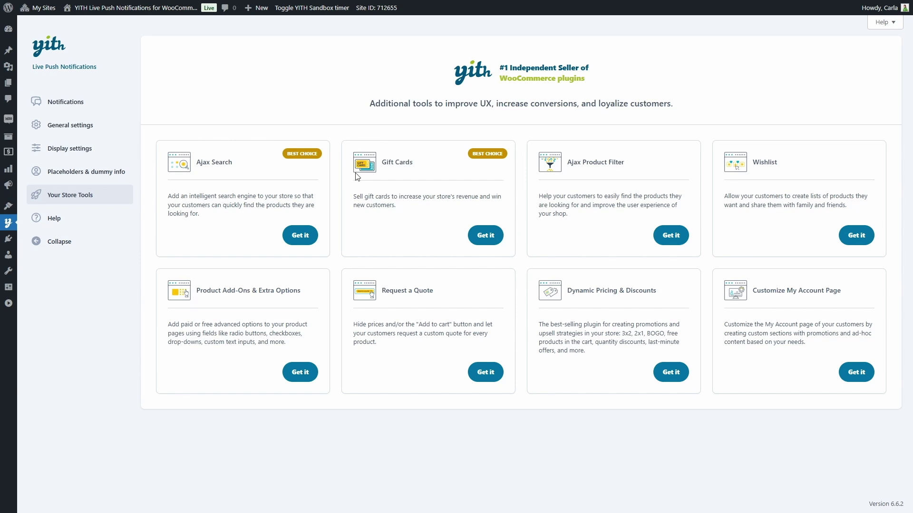
click(97, 230)
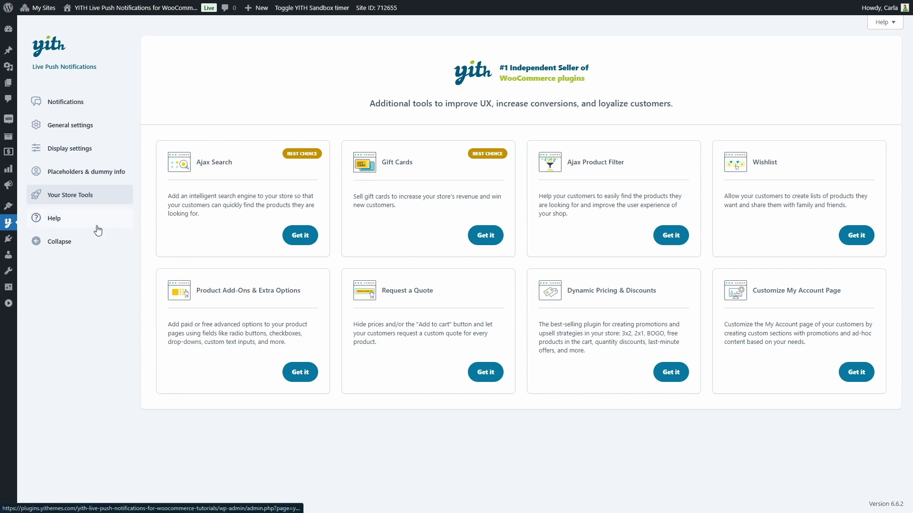